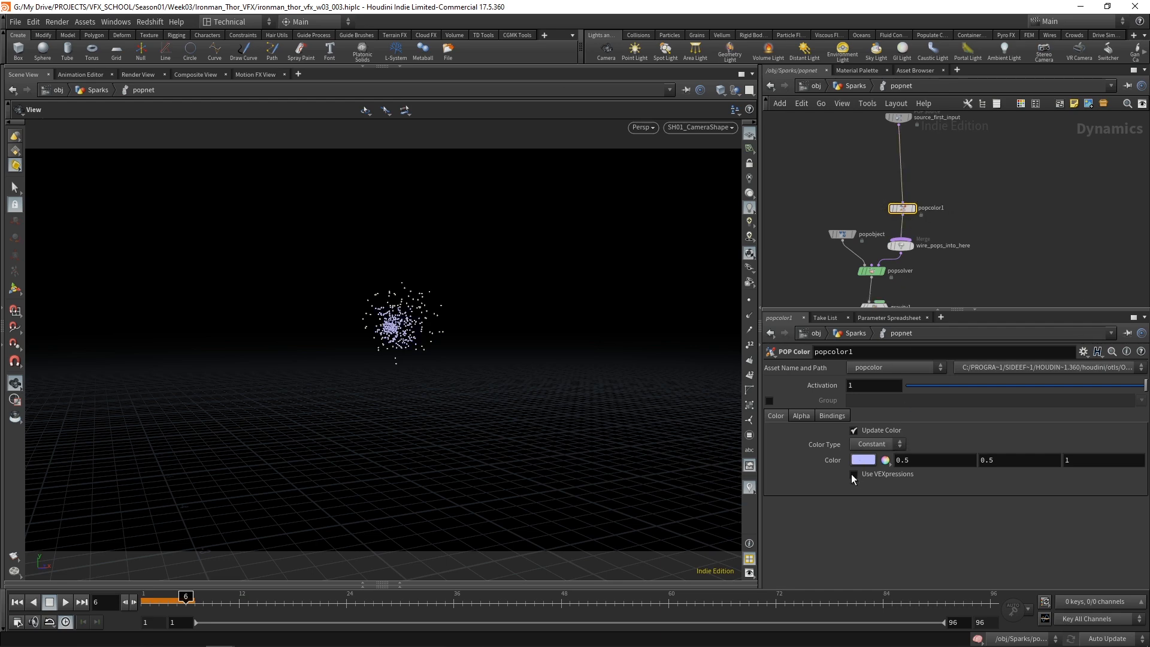
Return the timeline to frame 1 and set popcolor1's color type to Ramp
left_click_drag(188, 599, 135, 602)
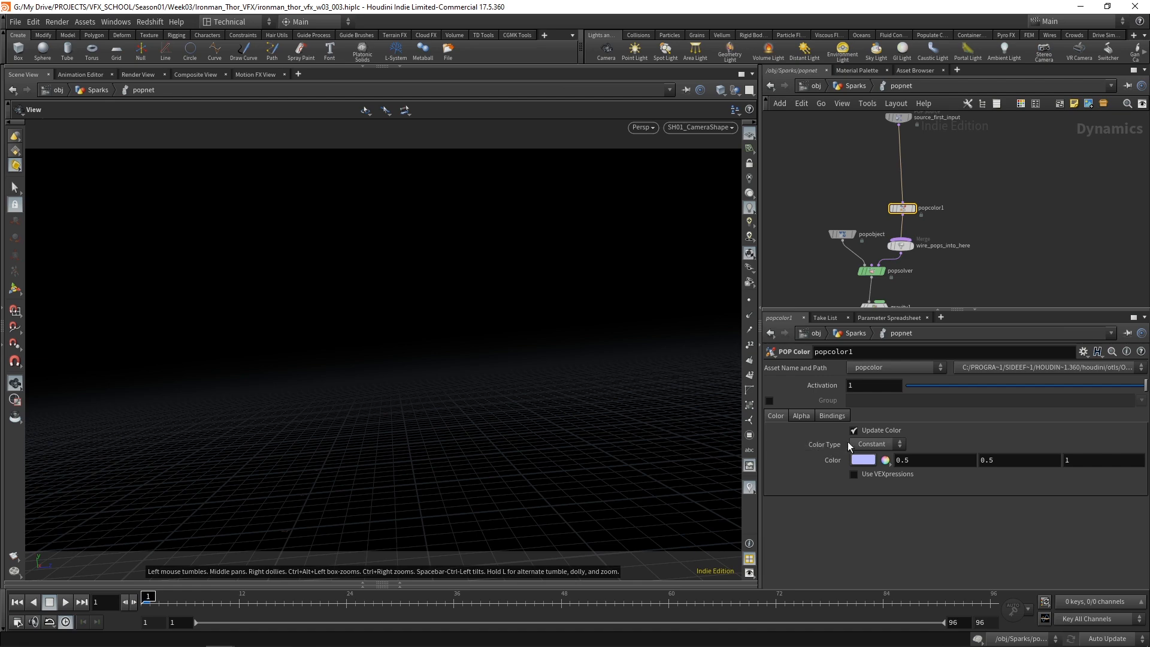
left_click(876, 445)
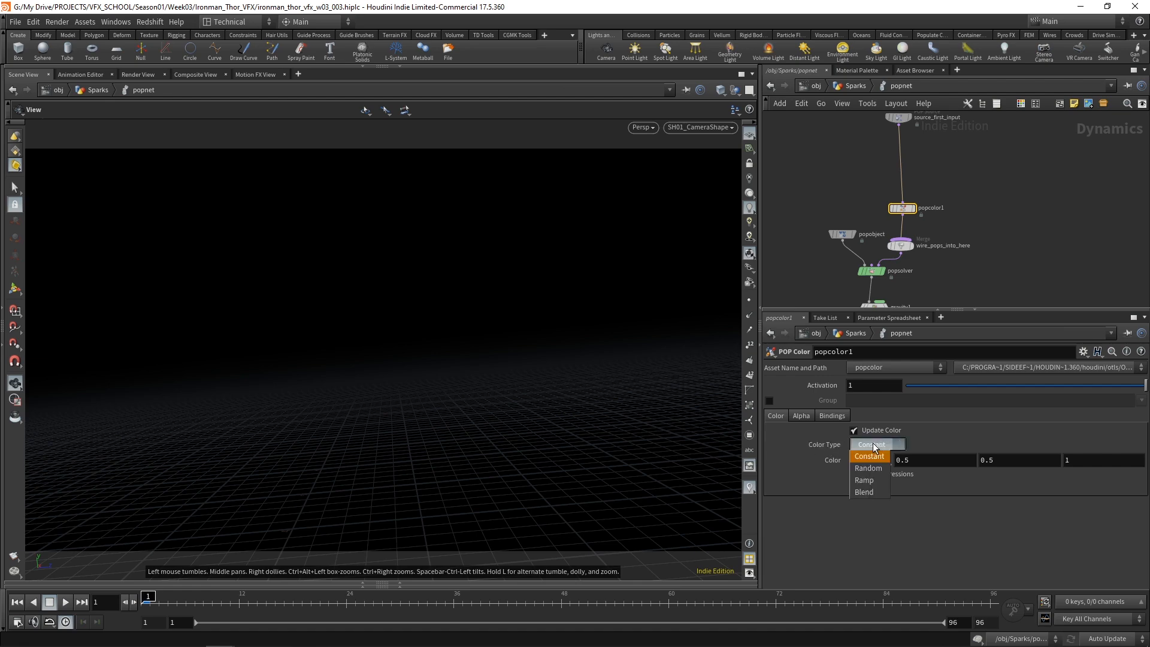
left_click(872, 481)
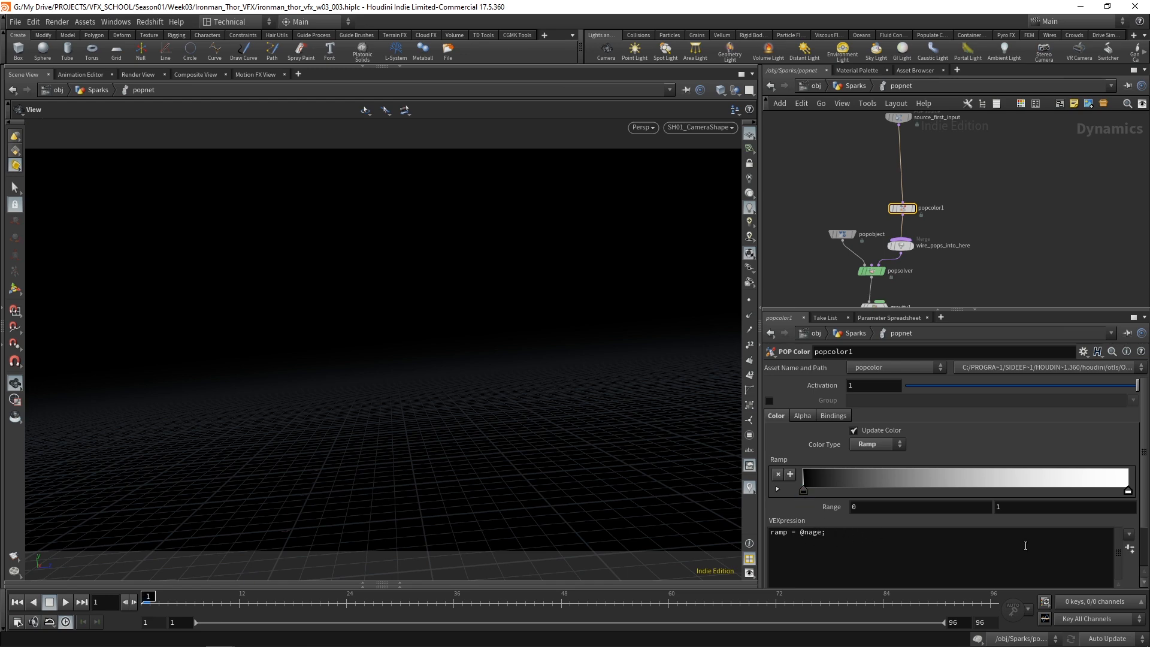
middle_click_drag(955, 174, 947, 204)
left_click_drag(896, 147, 900, 137)
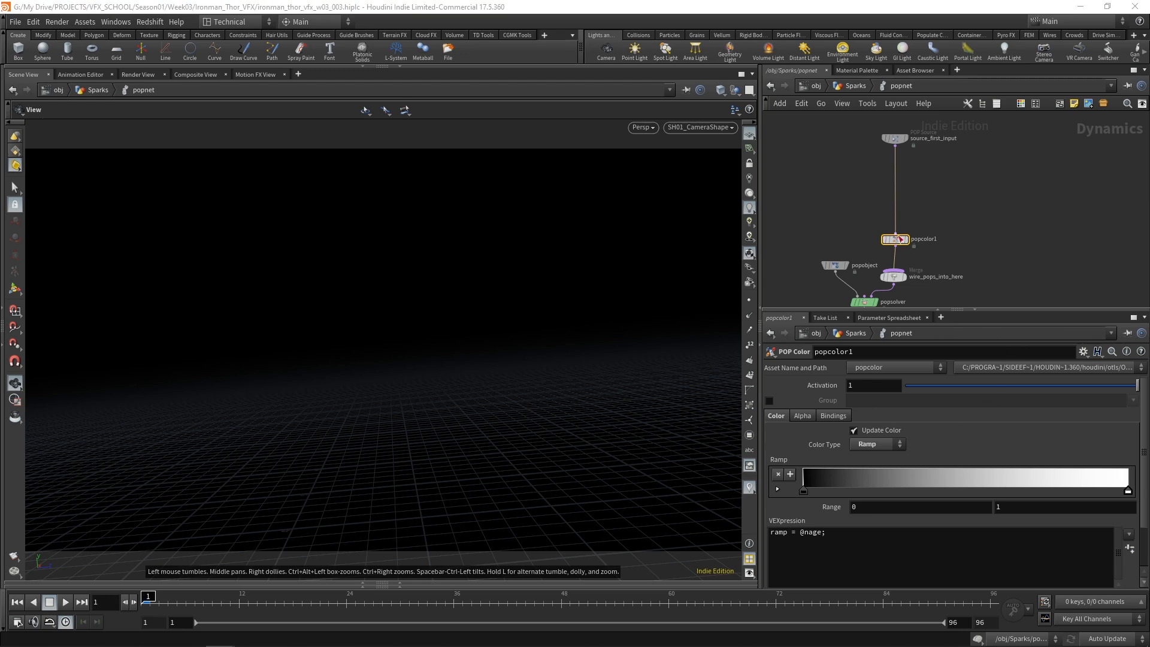
Color the ramp's start point pale yellow with RGB 0.9, 0.9, 0.246
double_click(803, 490)
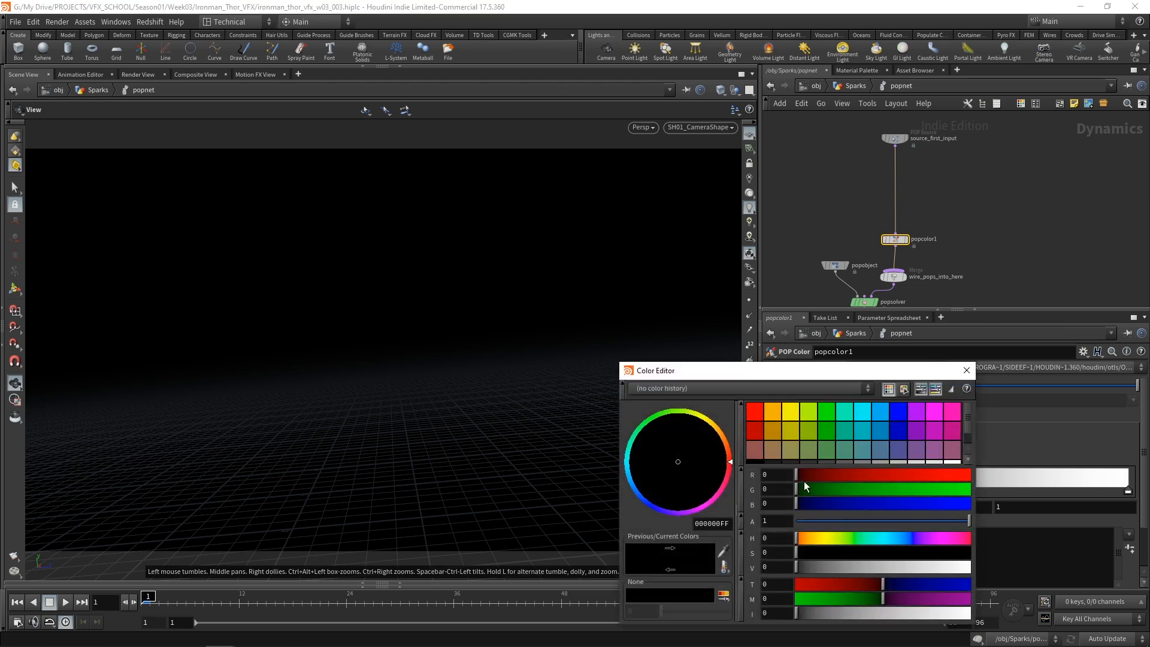
scroll(969, 422, "down", 1)
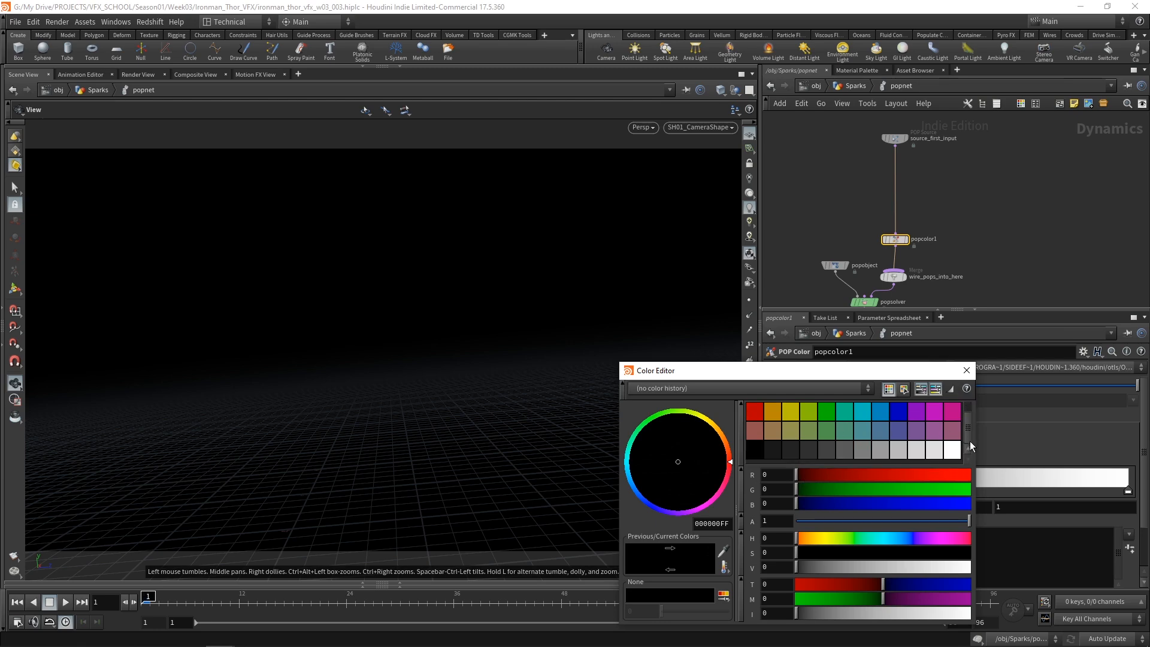
left_click(791, 411)
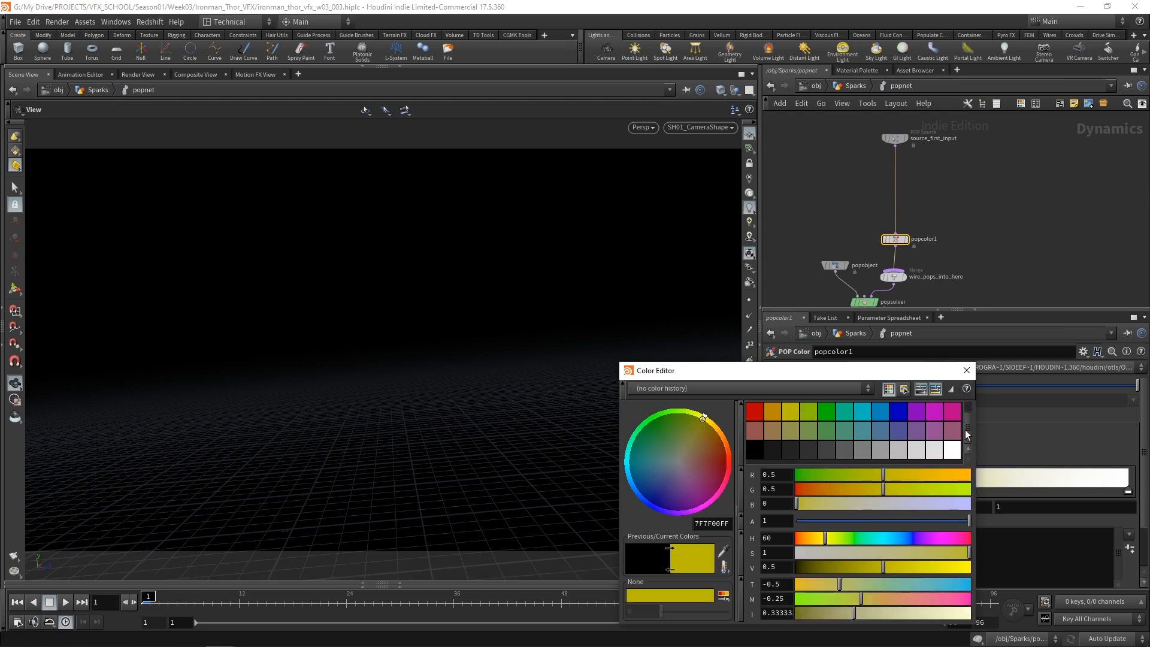
left_click_drag(964, 430, 964, 415)
left_click_drag(886, 370, 630, 134)
left_click(538, 182)
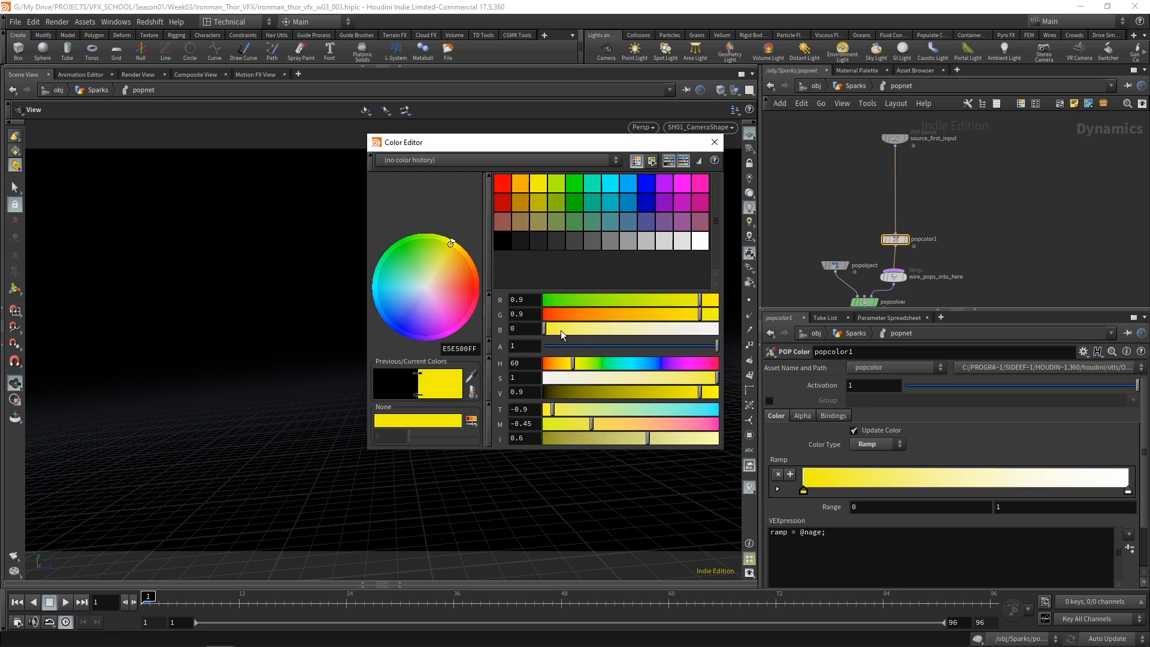
left_click_drag(562, 334, 588, 333)
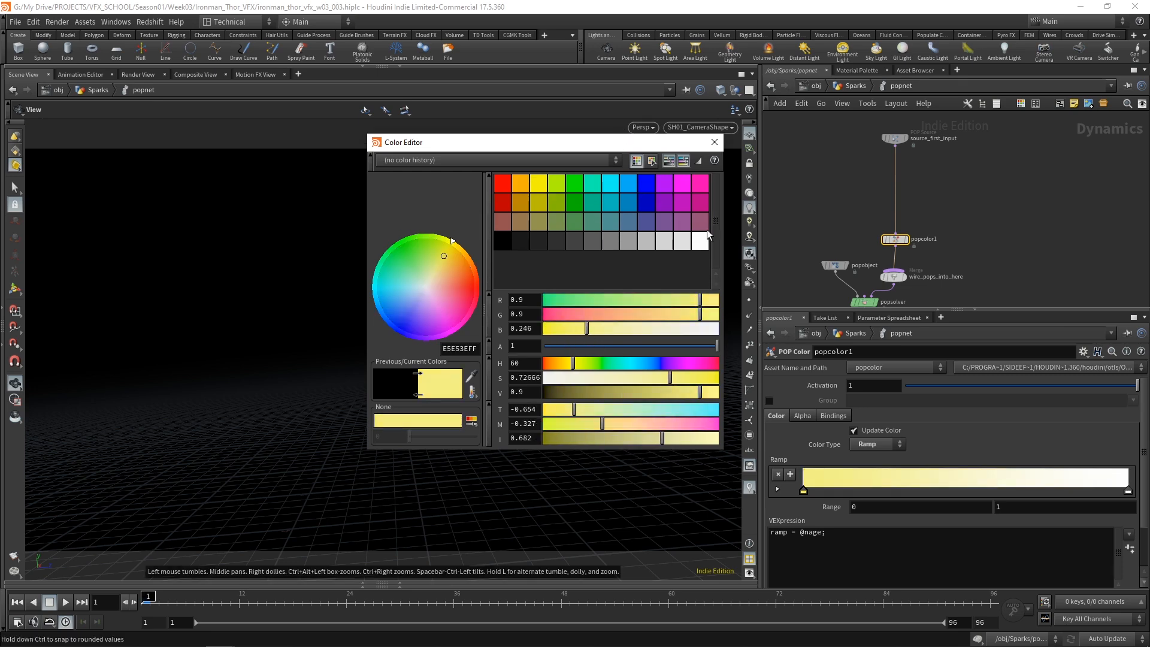
left_click(718, 143)
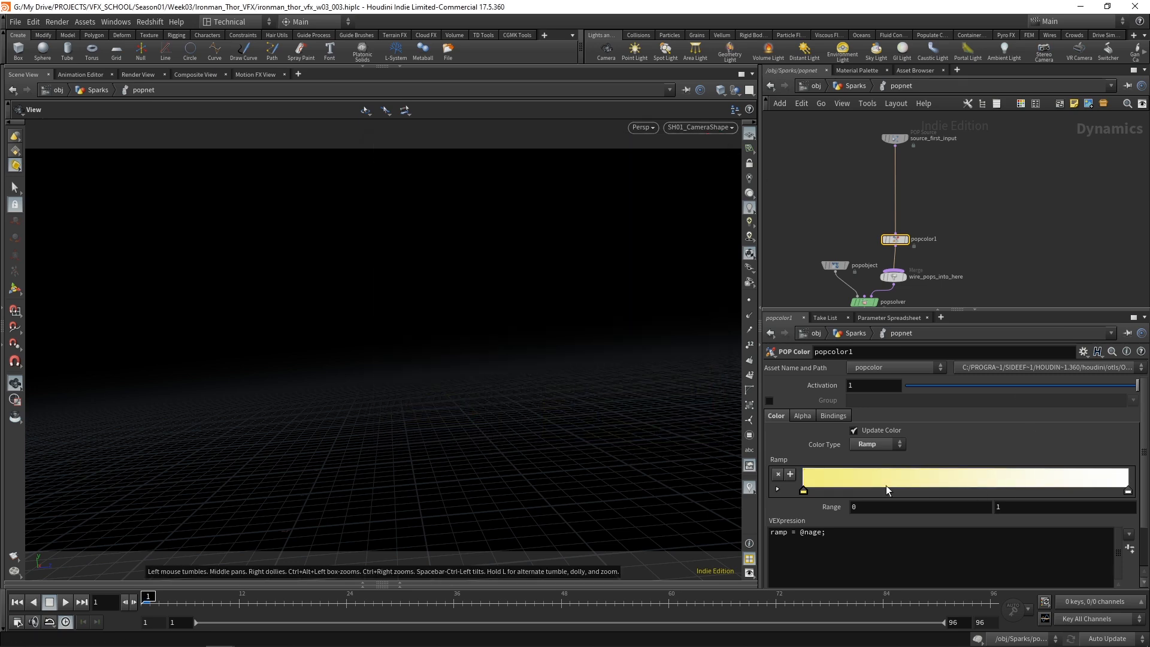
Add an orange point (RGB 0.9, 0.45, 0) near the ramp's end and a bright red point between it and the end point
left_click_drag(899, 487, 994, 492)
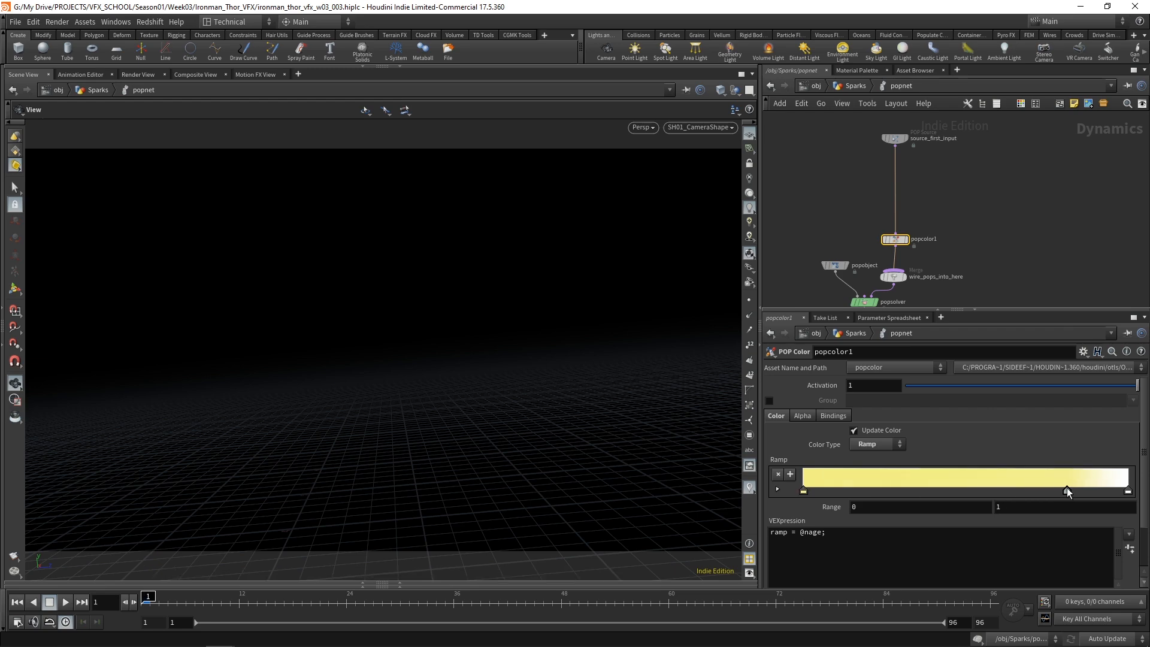
double_click(1086, 490)
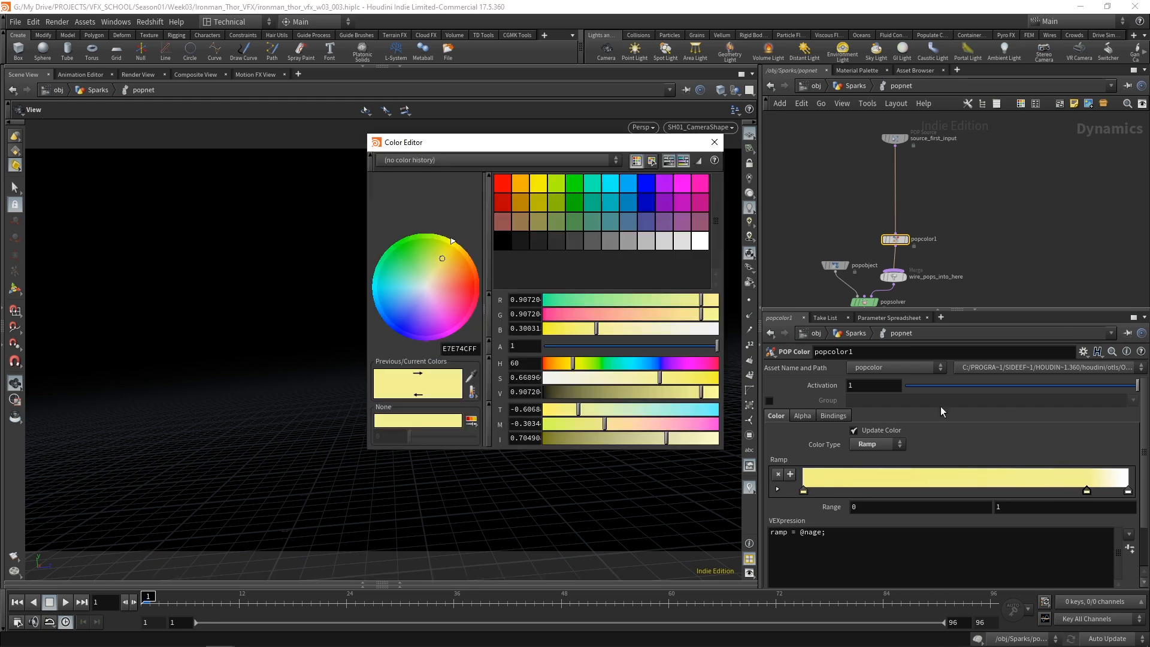
left_click(521, 182)
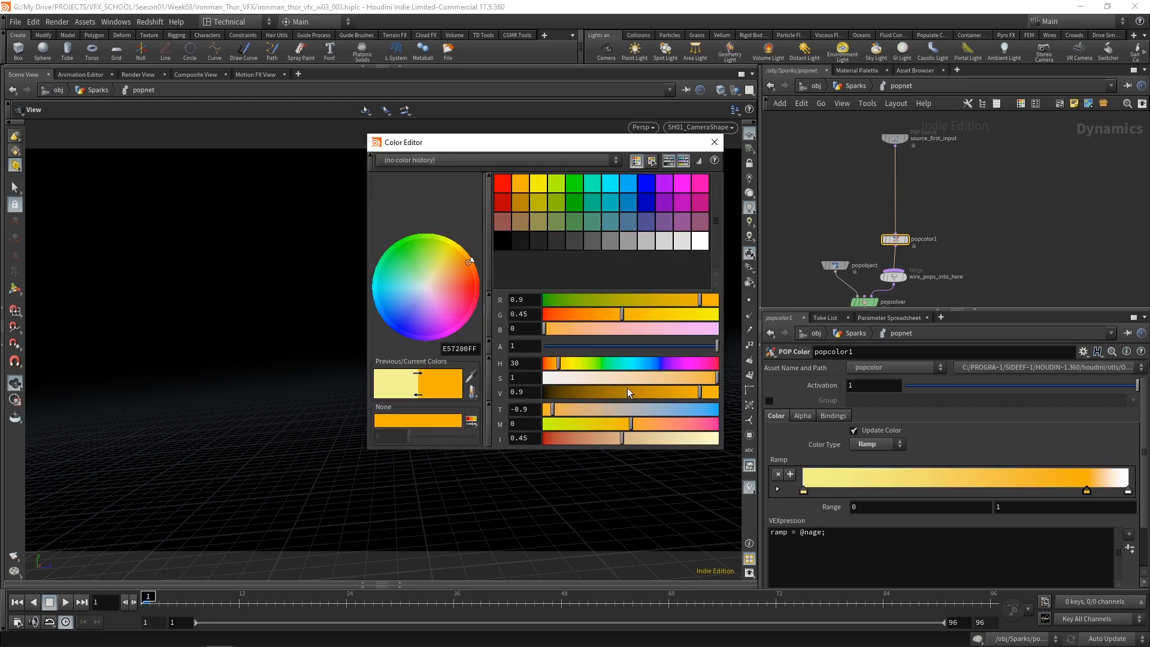
left_click(1106, 484)
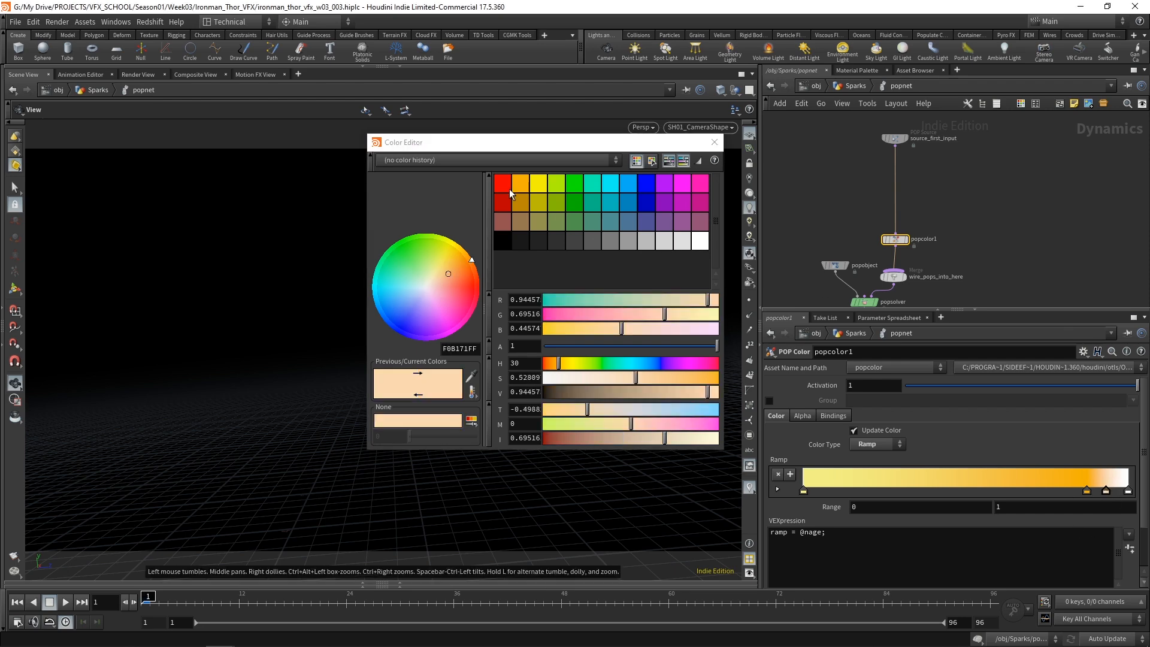
left_click(509, 188)
Color the ramp's end point black, darken the red point beside it, and preview the simulation from frame 1
left_click(1128, 491)
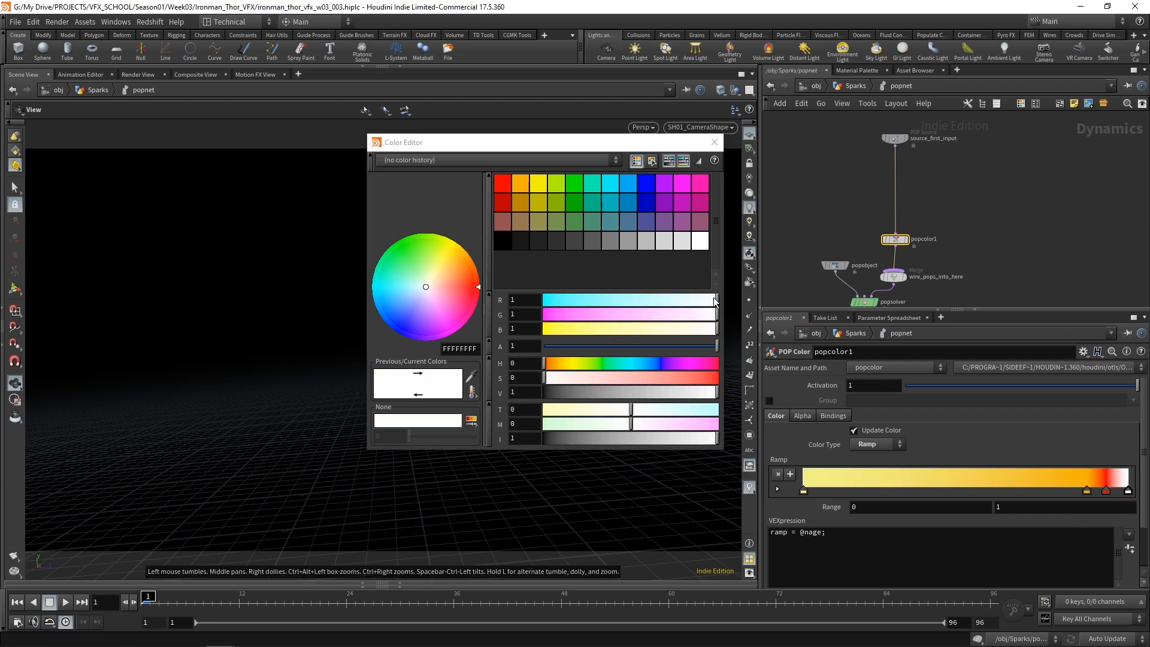
left_click(502, 241)
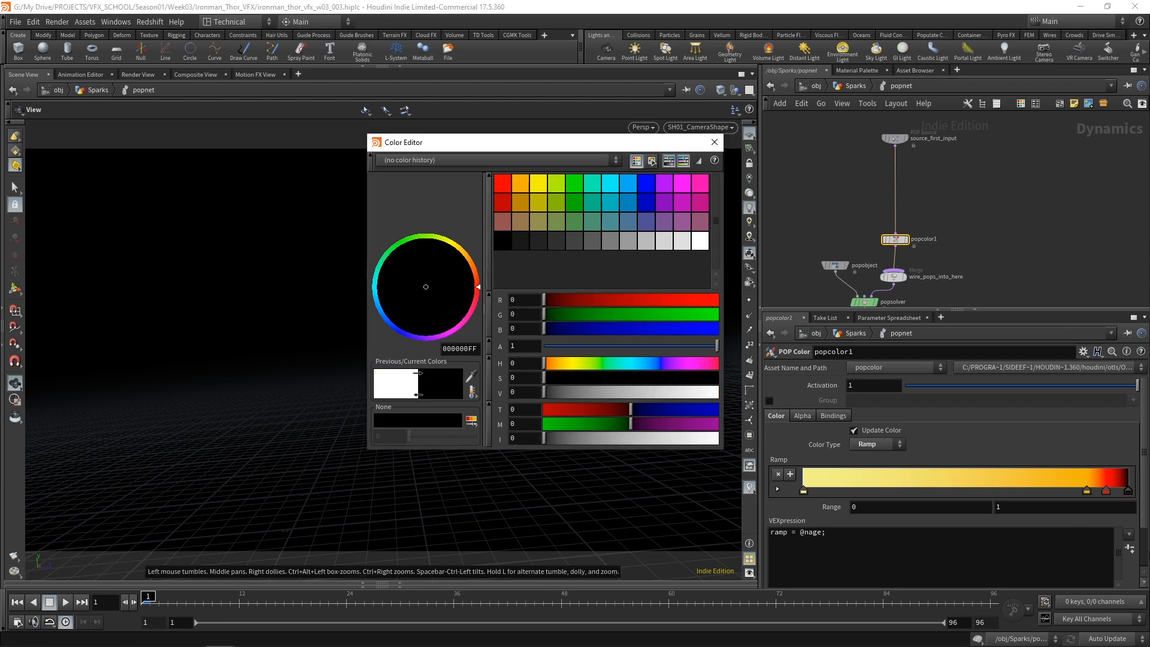
left_click(1106, 492)
left_click_drag(689, 298, 648, 298)
left_click(621, 392)
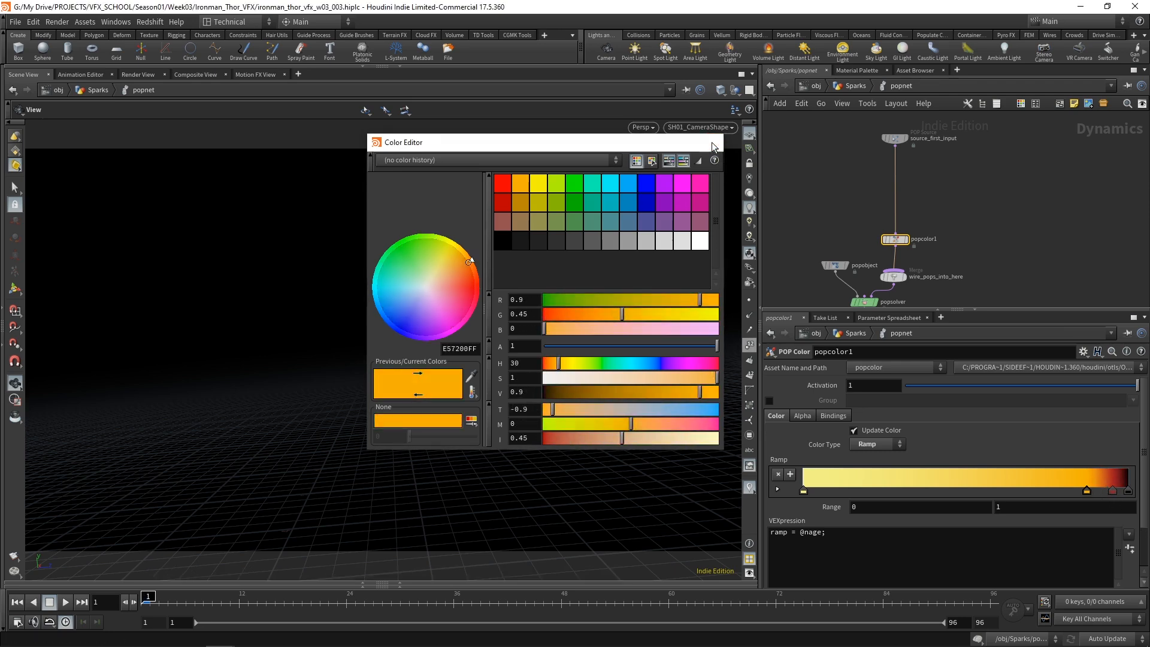
left_click(715, 143)
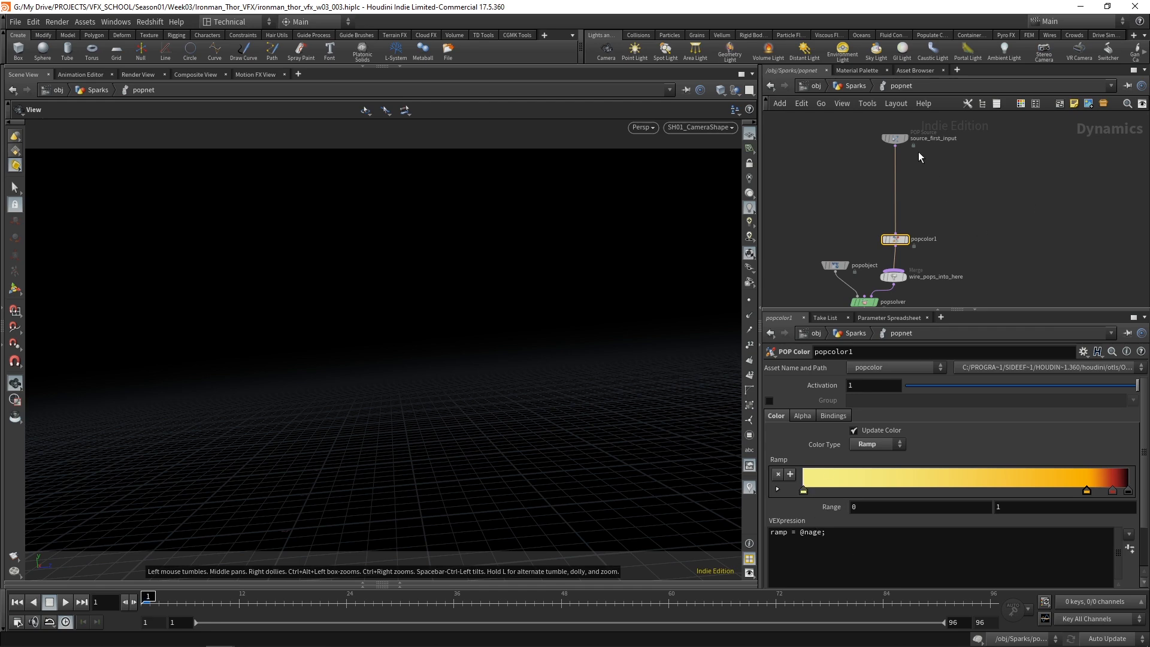
mouse_move(148, 595)
left_mouse_down()
mouse_move(309, 599)
mouse_move(180, 584)
mouse_move(237, 584)
mouse_move(207, 582)
mouse_move(234, 584)
mouse_move(141, 582)
mouse_move(218, 594)
mouse_move(148, 594)
left_mouse_up()
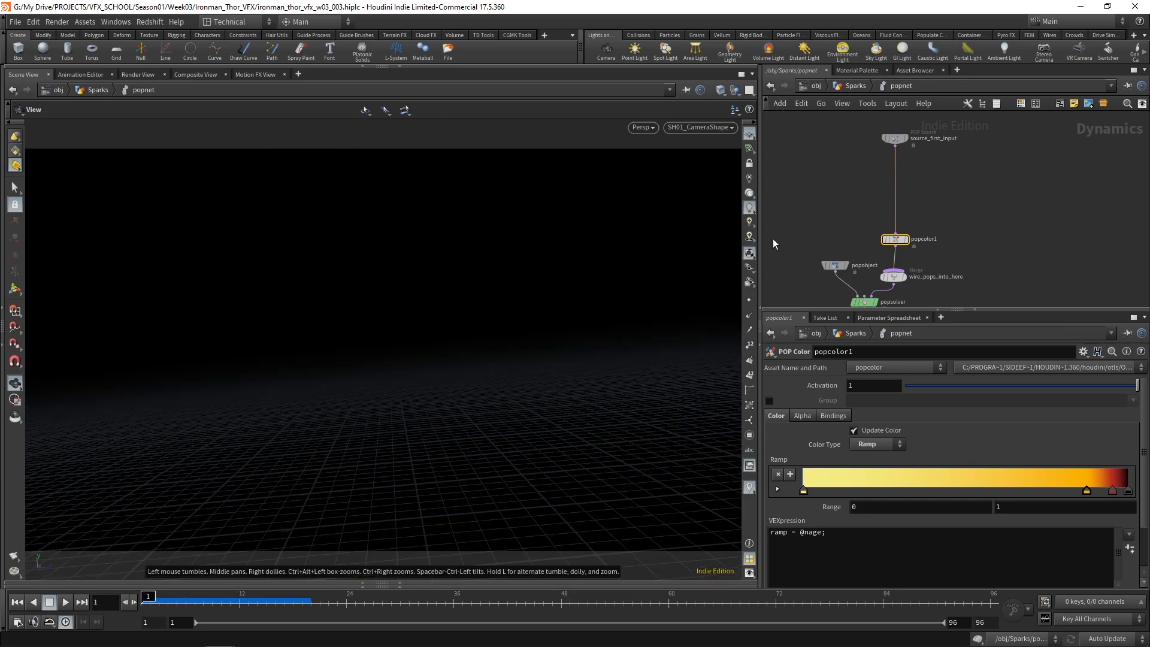
Insert a POP Wind node into the wire between source_first_input and popcolor1
middle_click_drag(981, 174, 954, 198)
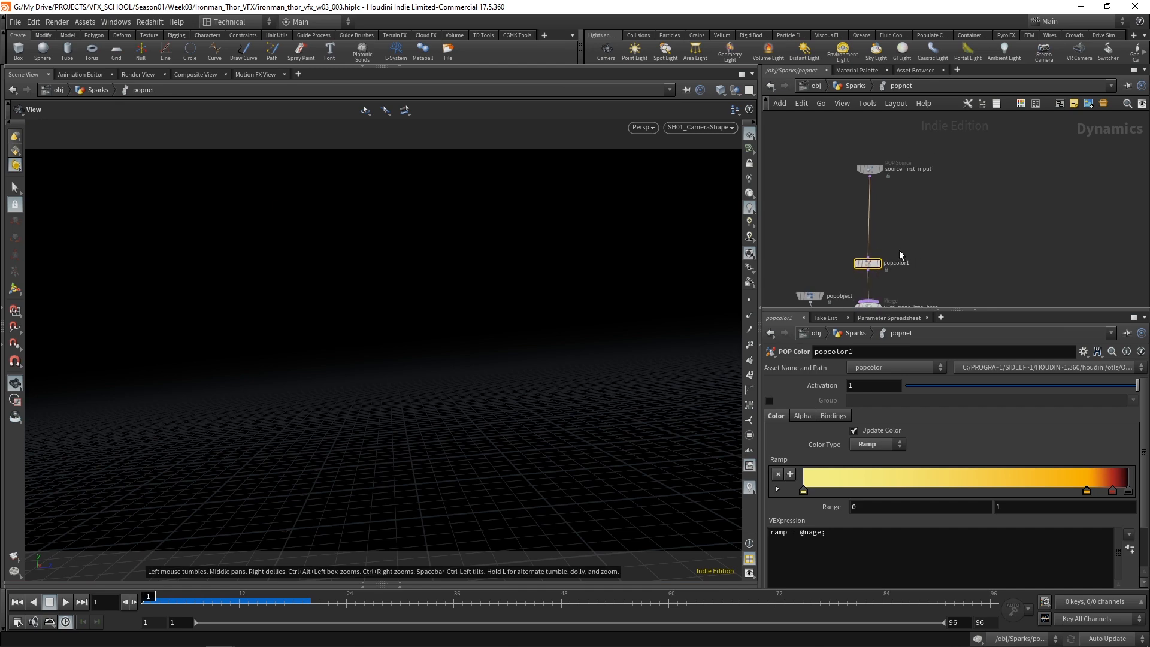
left_click_drag(875, 171, 871, 155)
key("Tab")
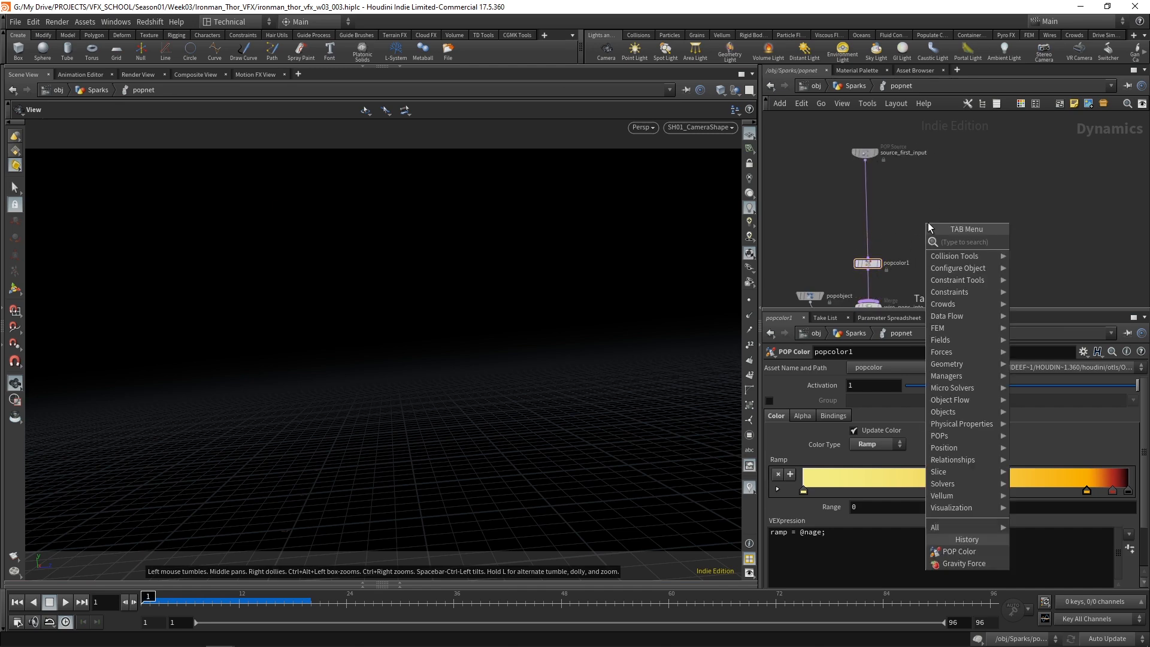
type("popw")
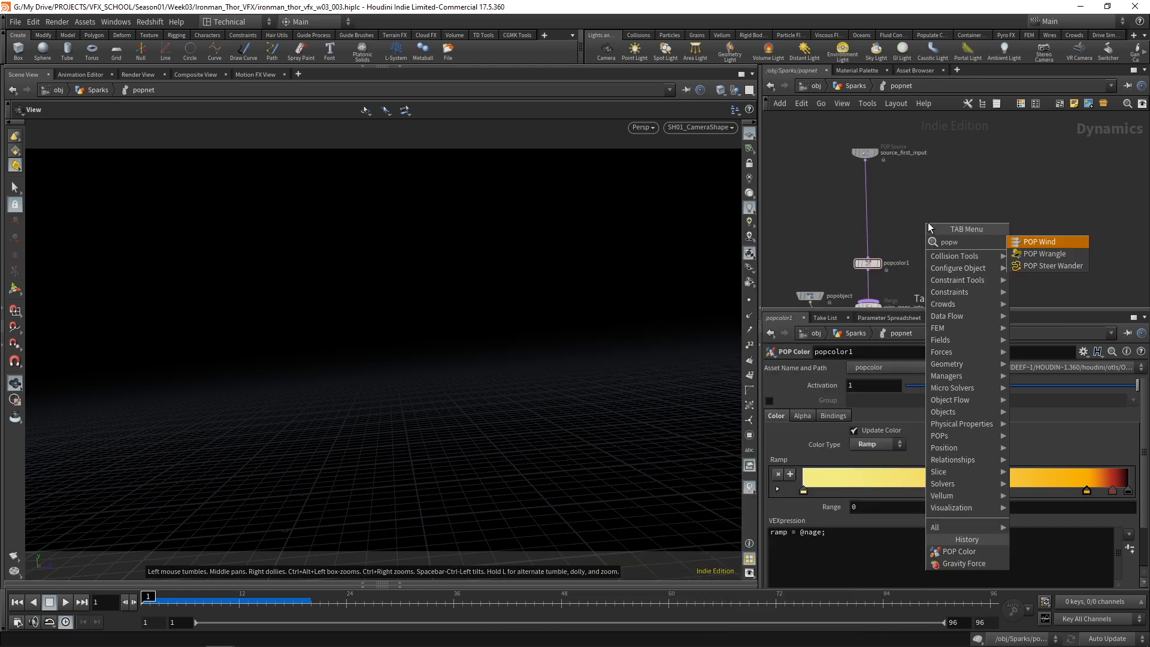
key("Return")
left_click(870, 229)
left_click(869, 231)
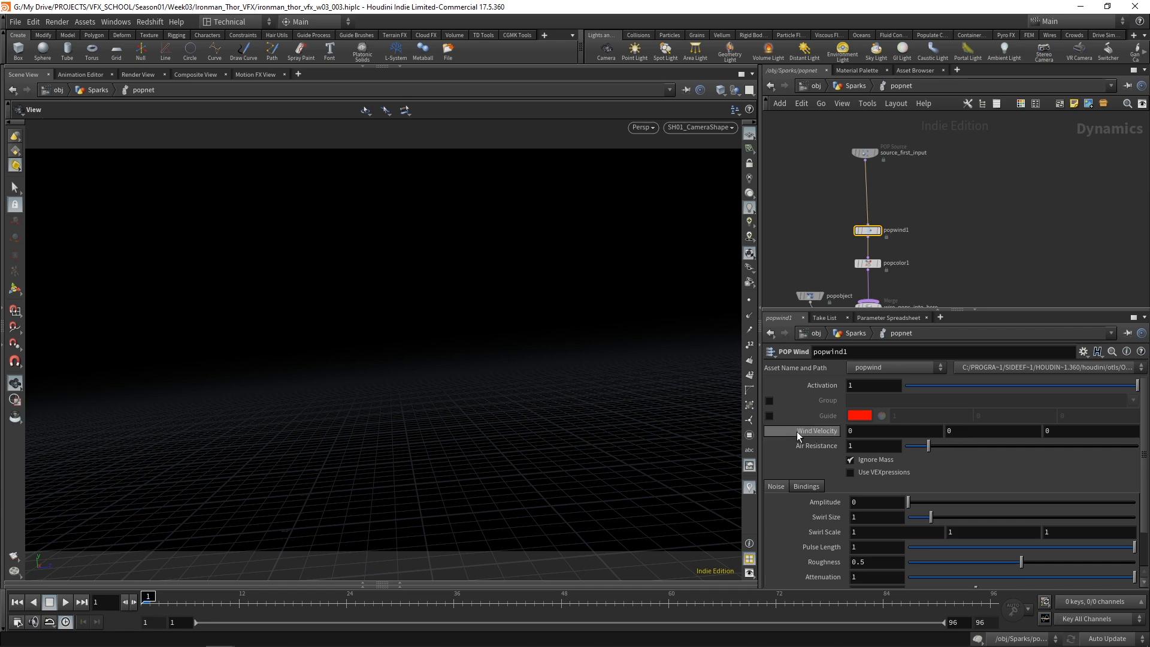
Set popwind1's wind velocity to -5 on the Y axis
left_click(966, 427)
type("-5")
key("Return")
middle_click_drag(975, 268, 973, 235)
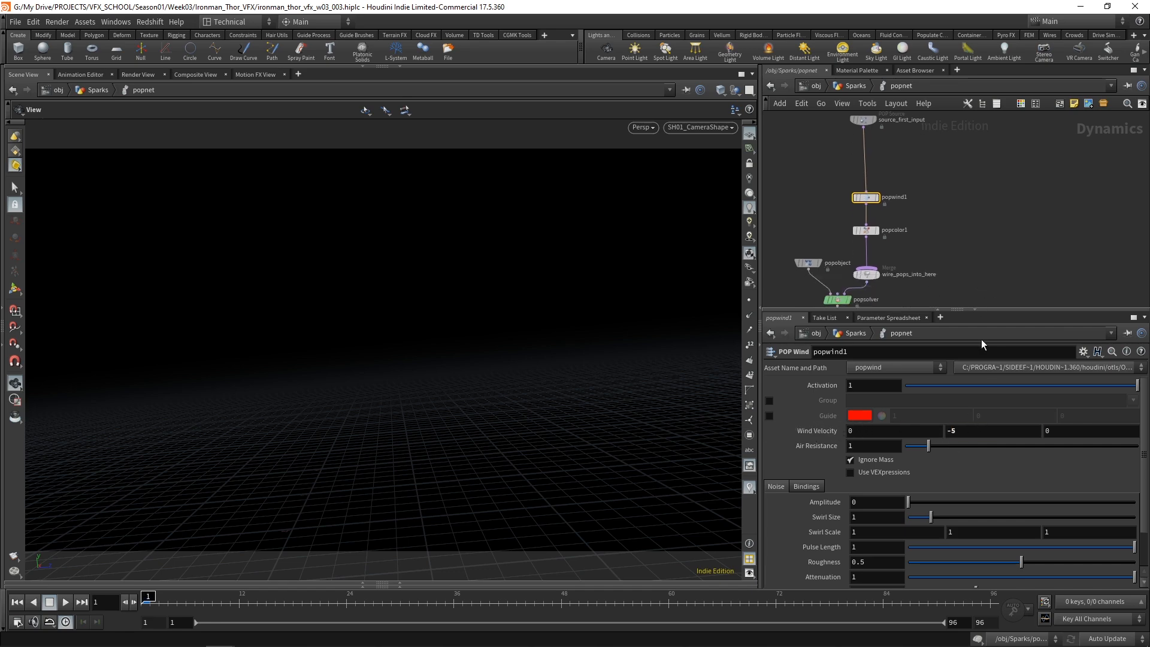
Enable VEXpressions for popwind1's wind velocity and load the Randomize Magnitude preset
left_click(851, 473)
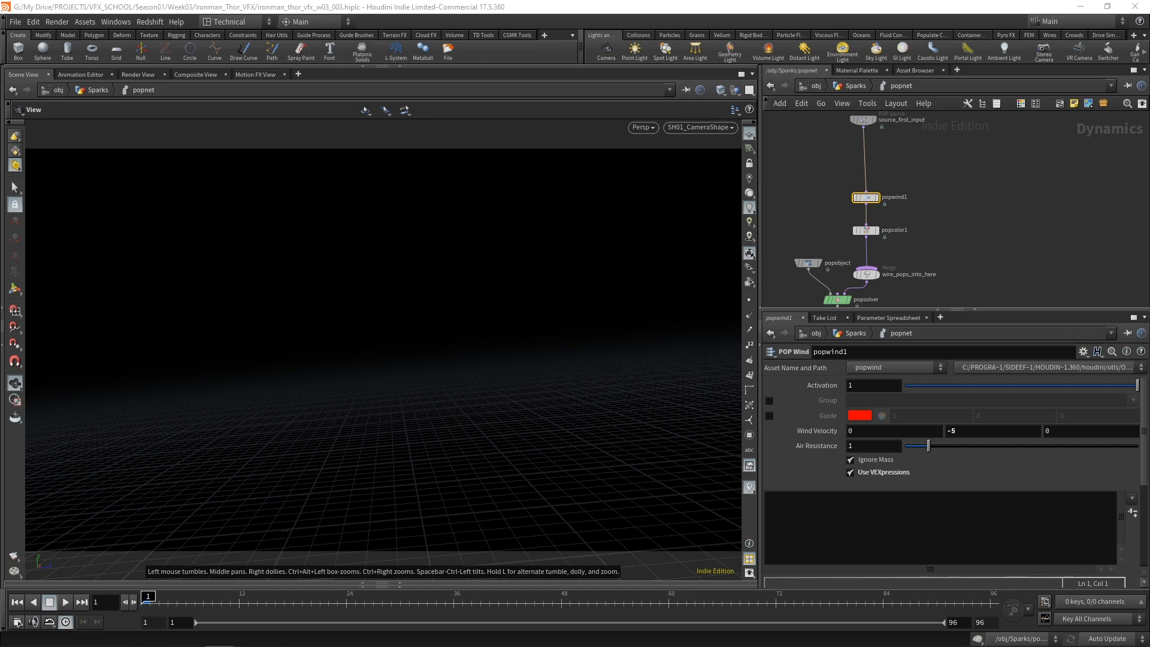
left_click(1131, 499)
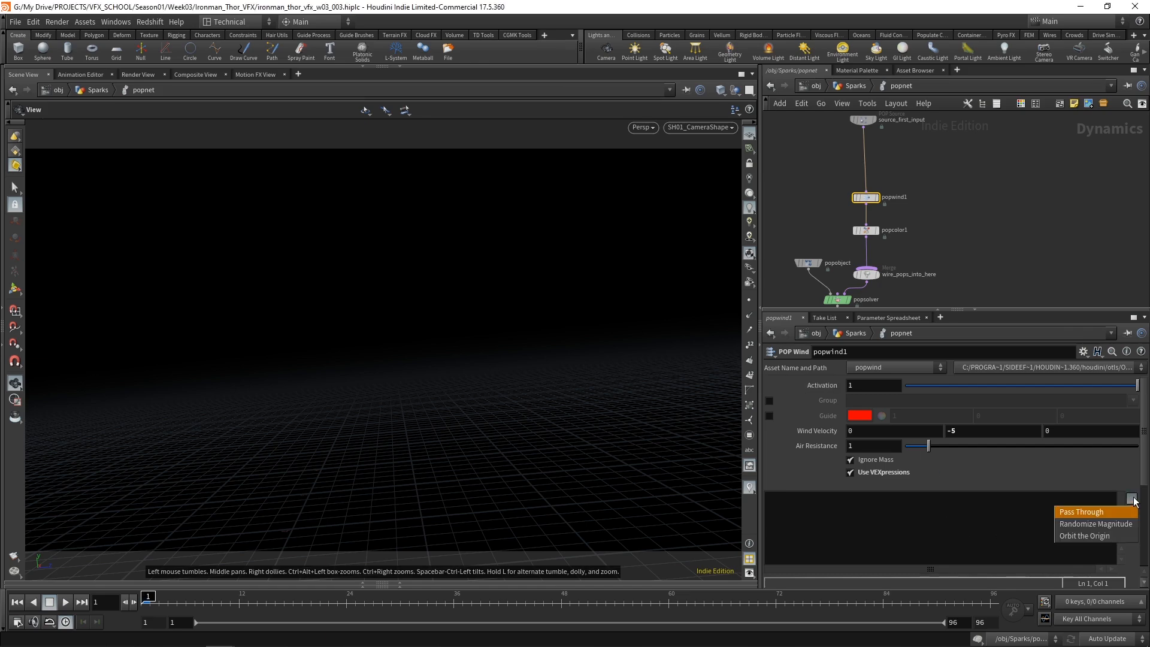
left_click(1095, 524)
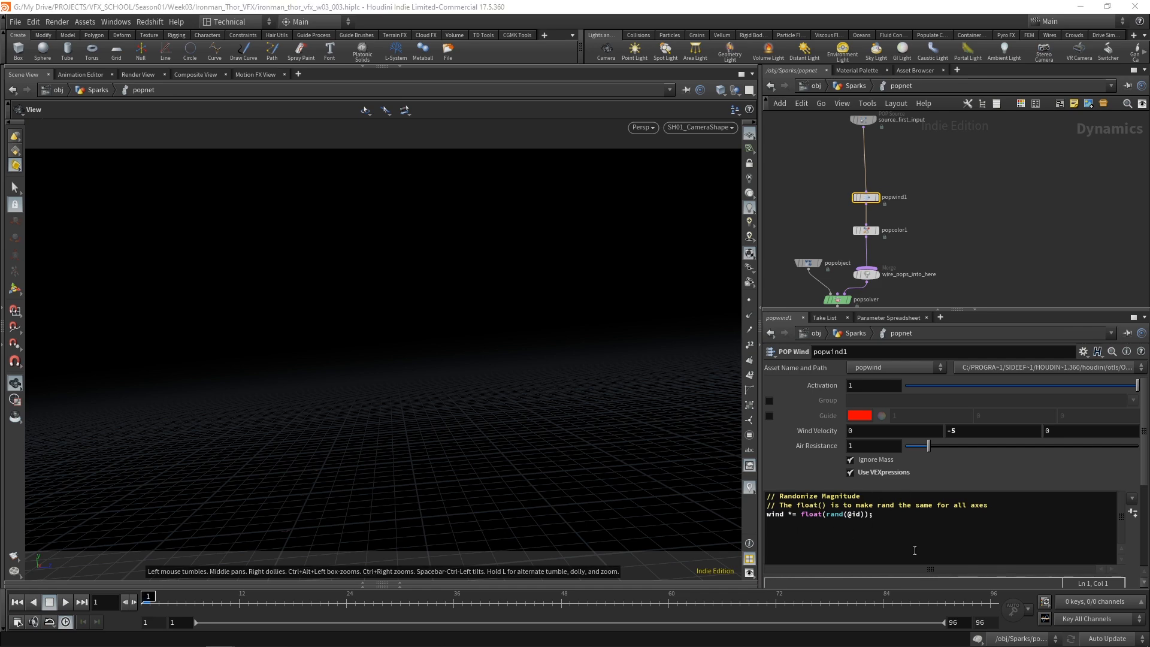
left_click_drag(826, 514, 802, 515)
type("fit01(")
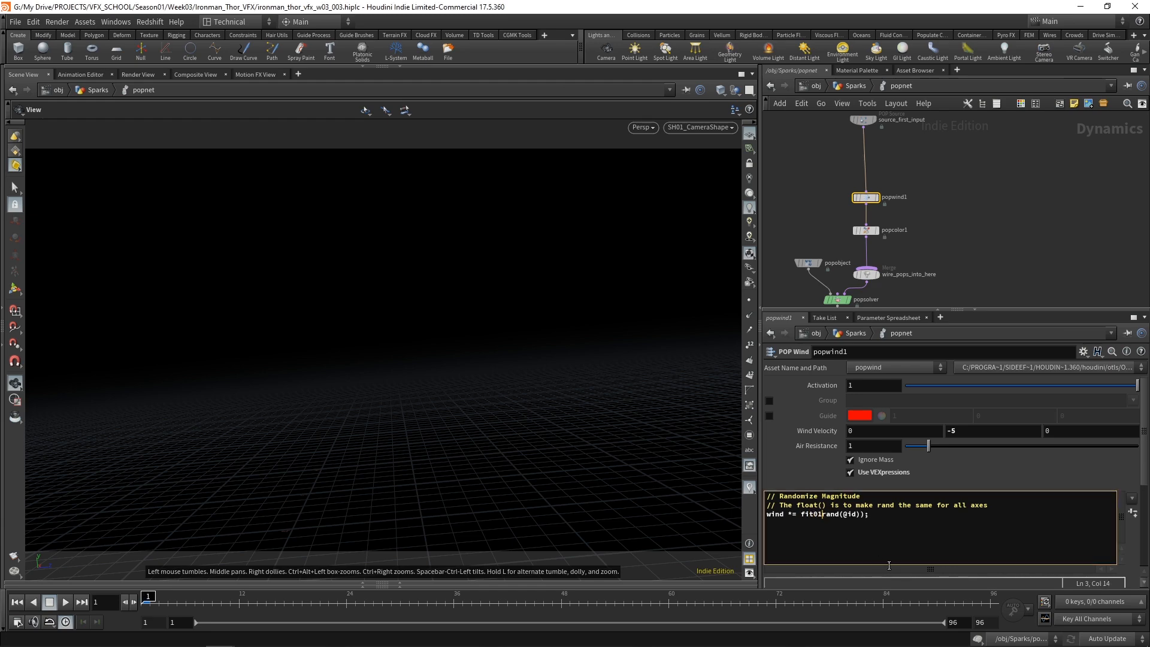
left_click(865, 514)
type(", ")
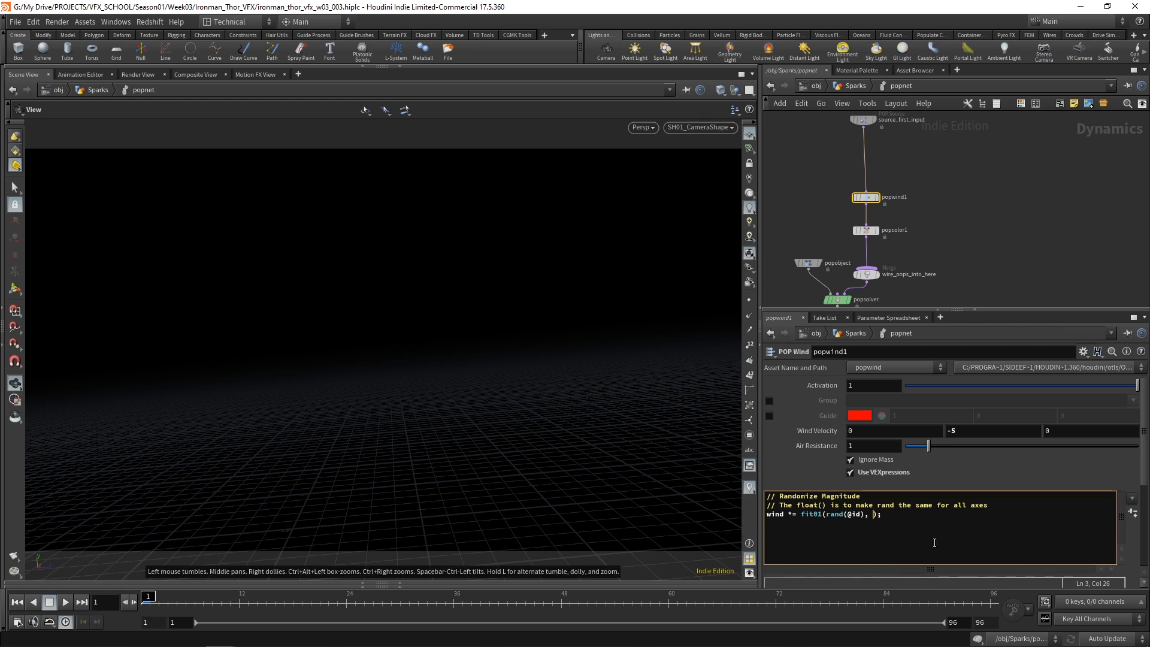
type("0.75, 1.5")
key("BackSpace")
type("2")
left_click(1034, 212)
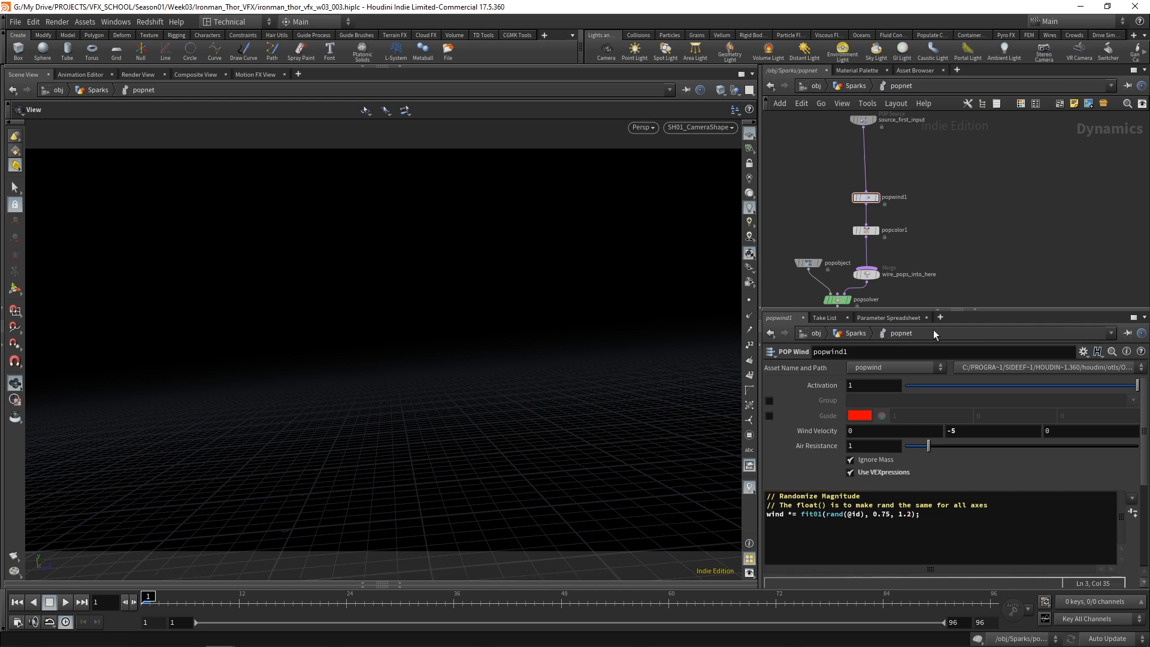
mouse_move(150, 595)
left_mouse_down()
mouse_move(311, 602)
mouse_move(147, 599)
left_mouse_up()
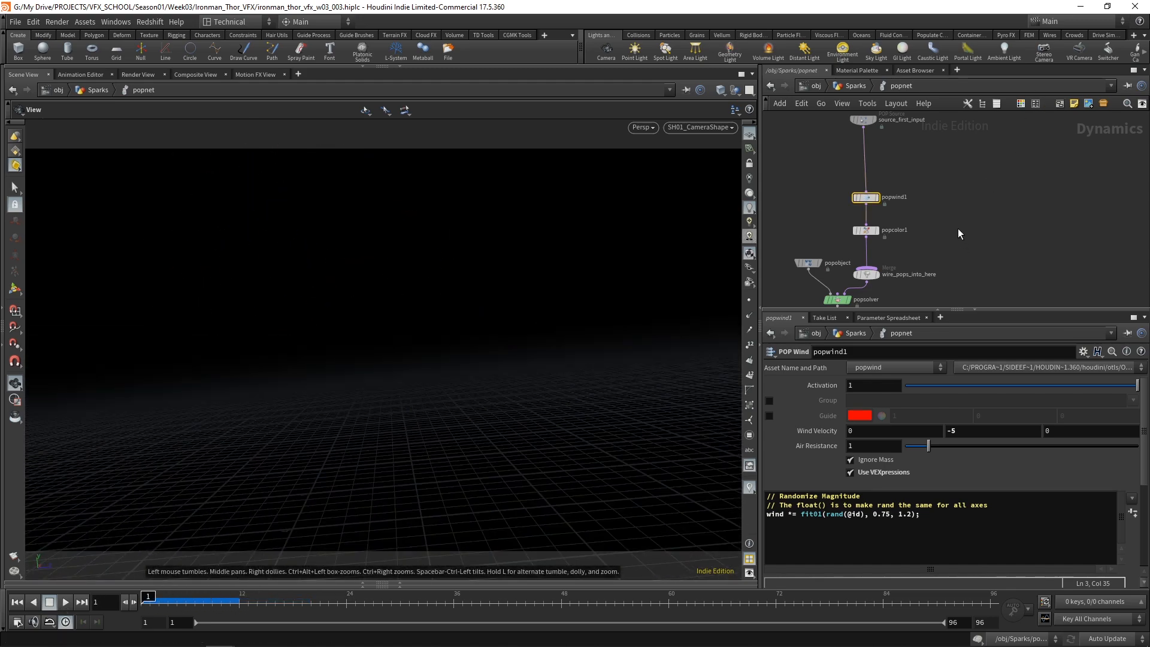
Set popwind1's noise amplitude to 2.5 and its swirl size to 0.15
left_click_drag(1144, 429, 1144, 511)
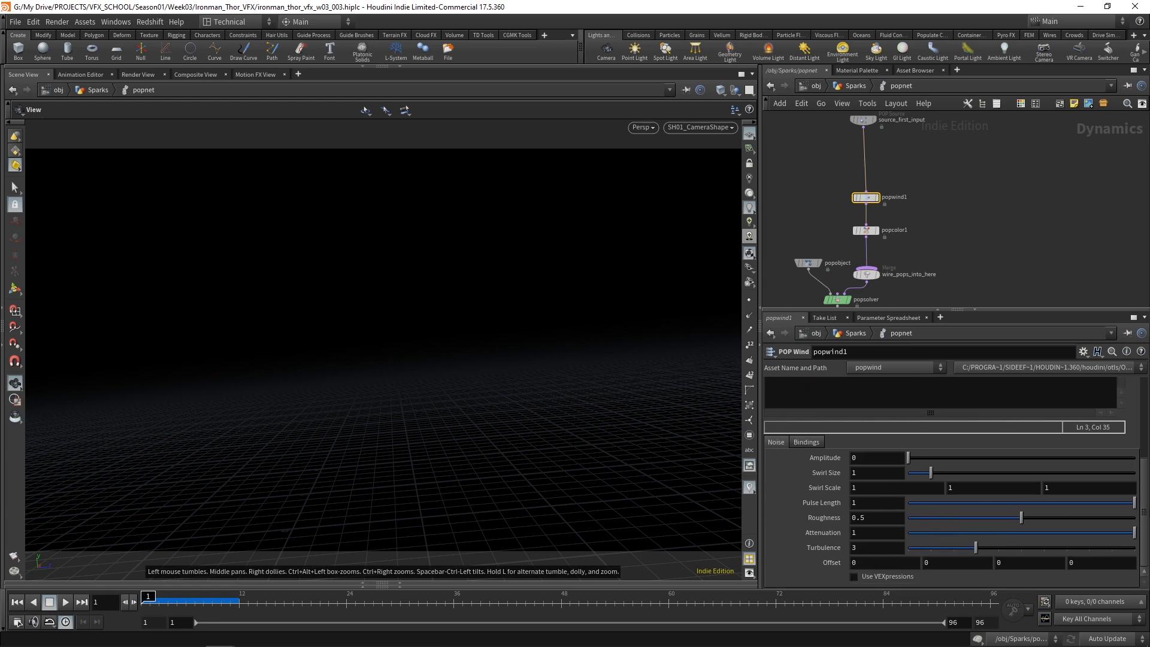
left_click_drag(871, 458, 832, 462)
type("2.5")
key("Return")
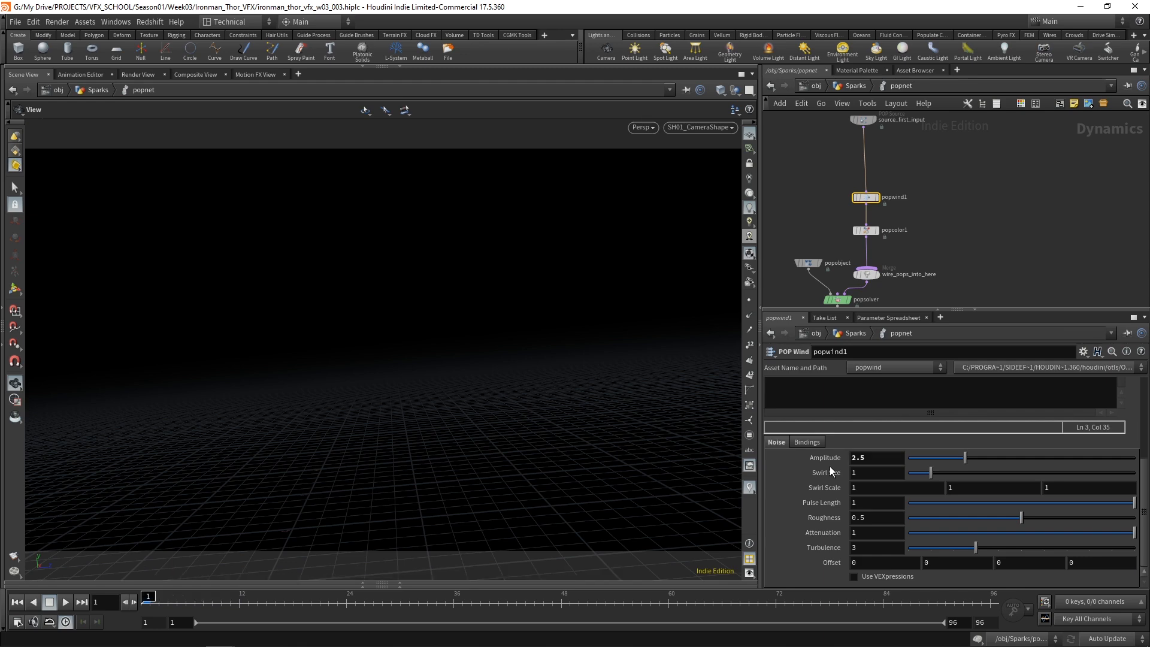
left_click_drag(858, 472, 829, 483)
type("0.15")
key("Return")
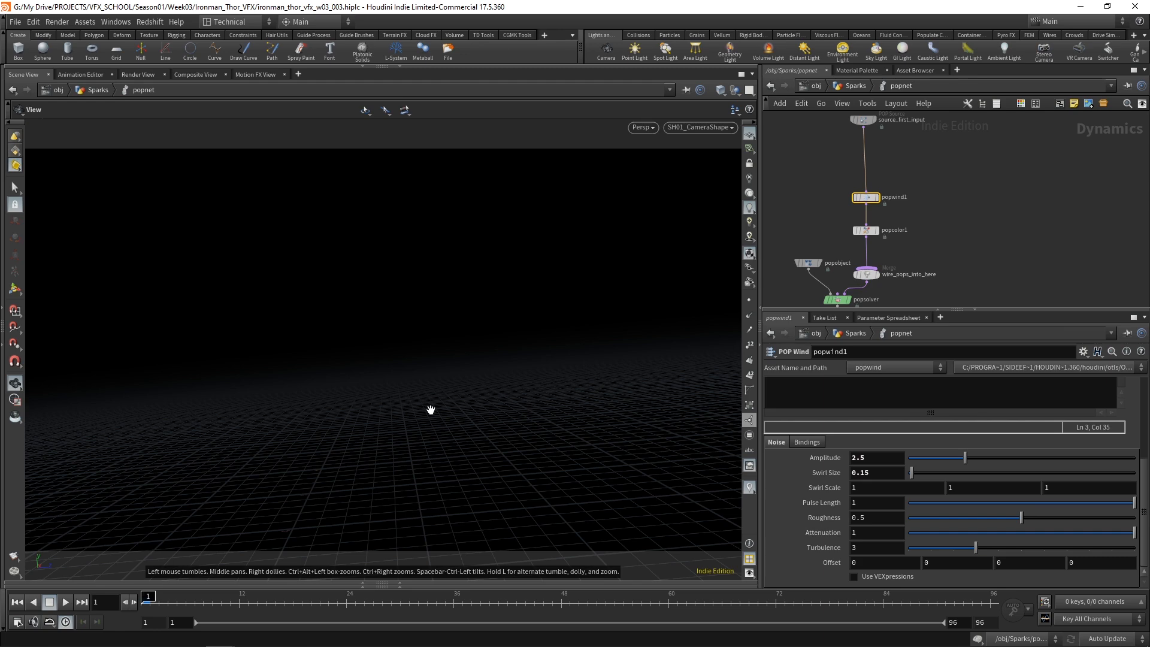
Enable VEXpressions for popwind1's noise and load the Amplitude by Age preset
left_click(879, 576)
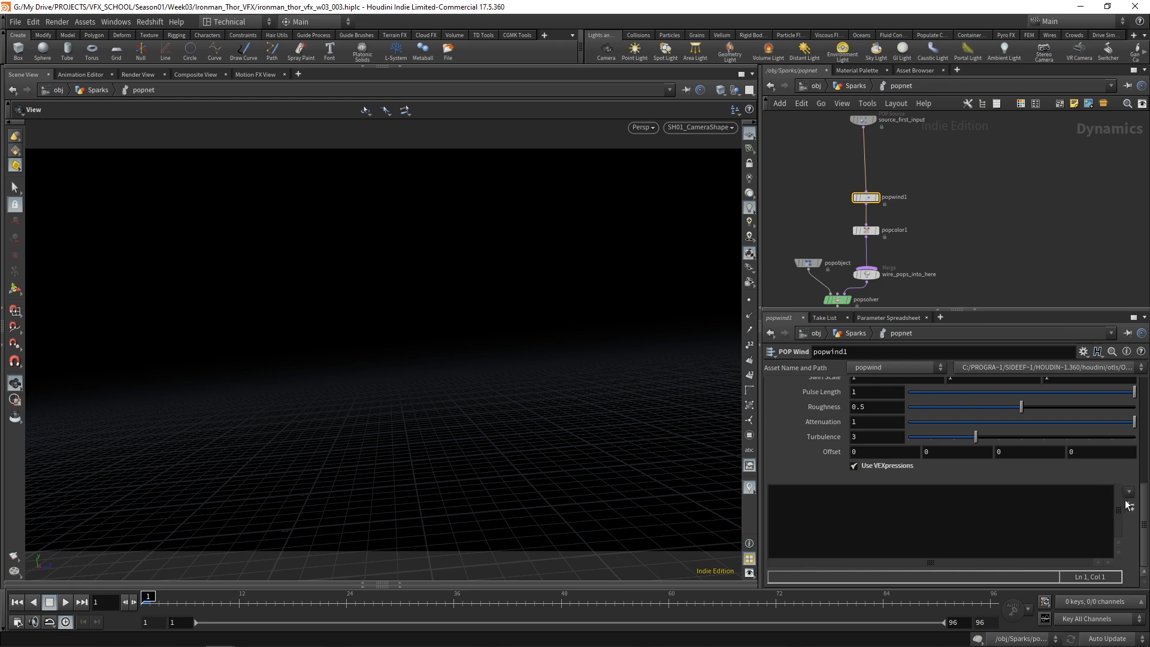
left_click(1128, 492)
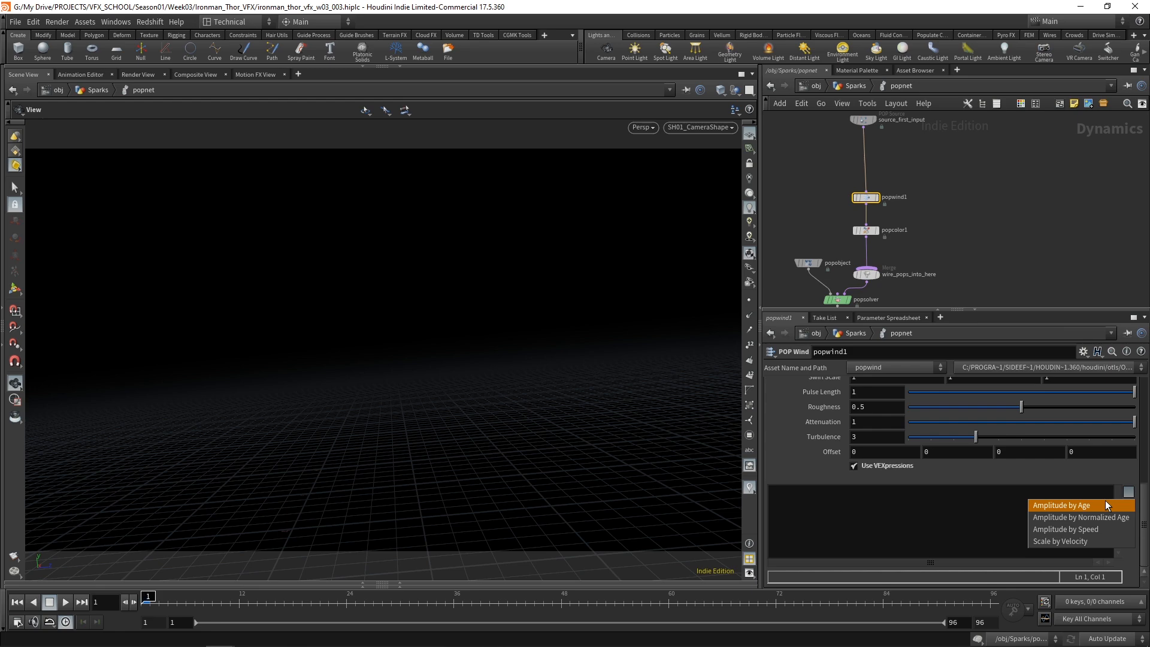
left_click(1073, 506)
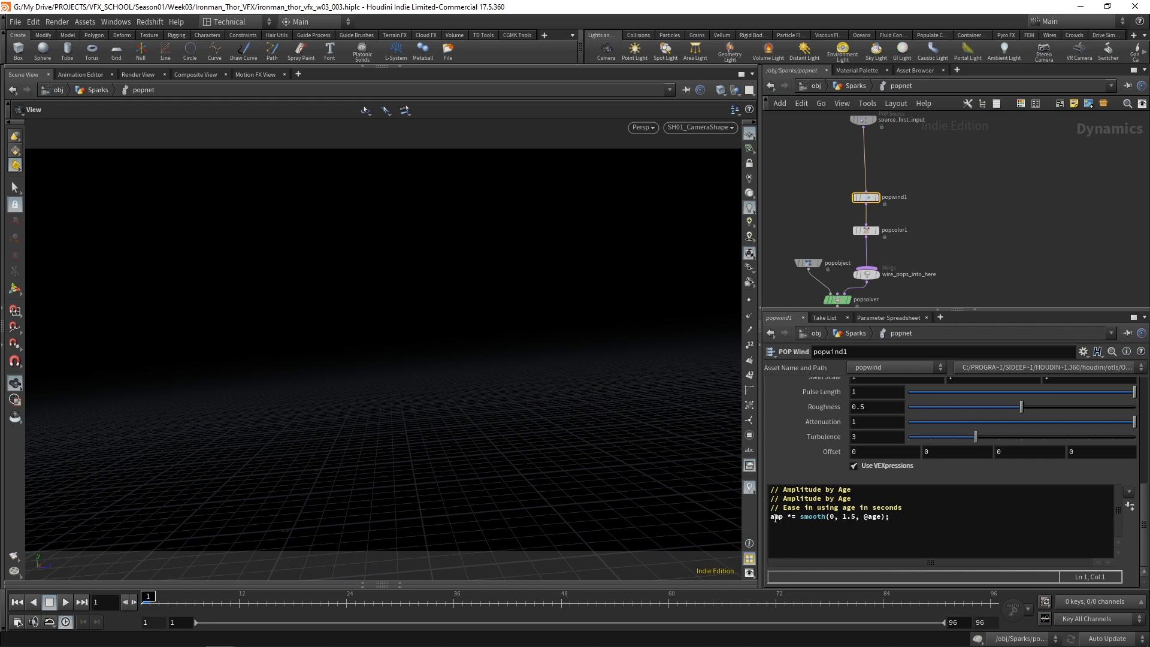
scroll(796, 436, "up", 3)
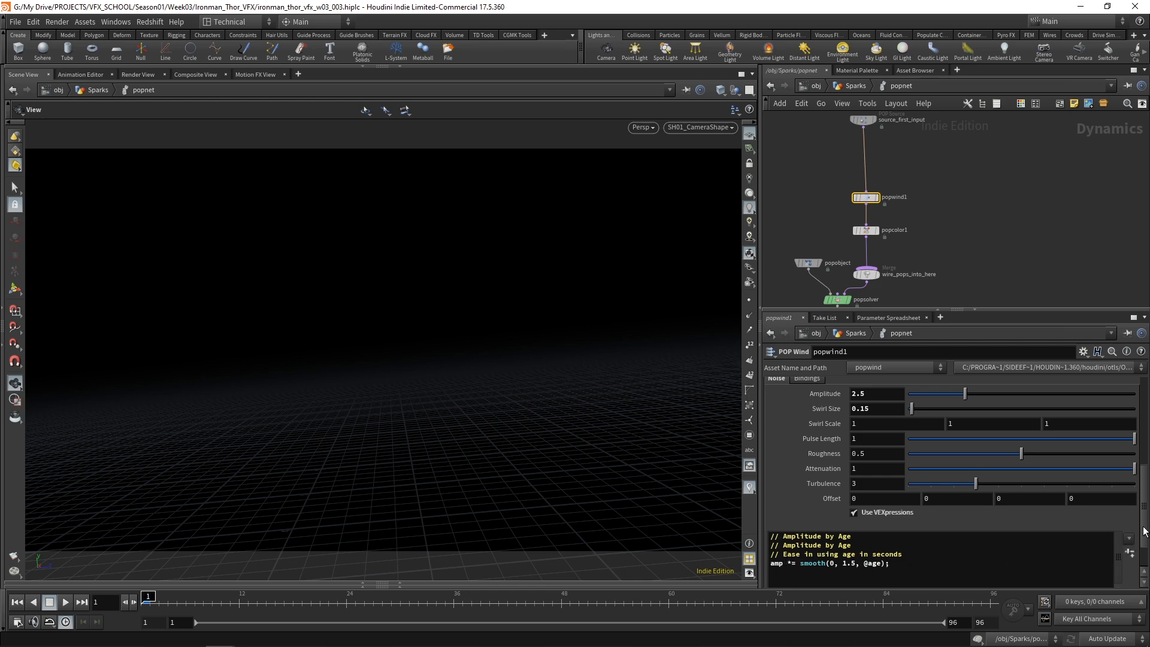
left_click_drag(1144, 528, 1144, 548)
left_click_drag(805, 519, 884, 517)
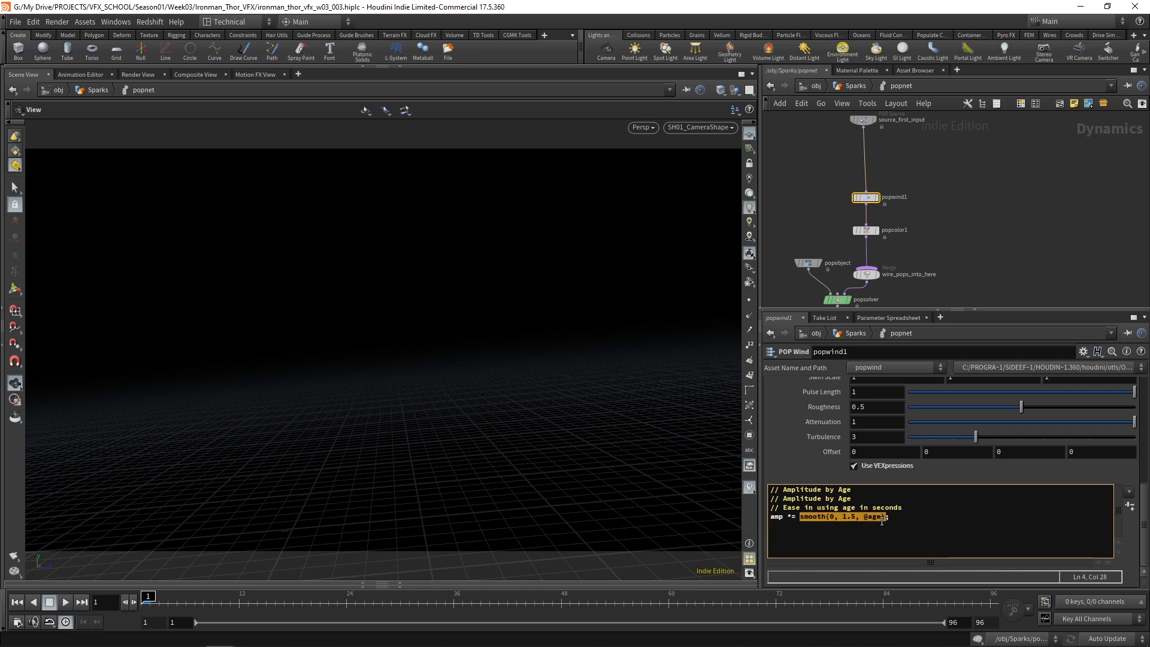
type("rnad")
key("BackSpace")
key("BackSpace")
key("BackSpace")
key("BackSpace")
type("rand(")
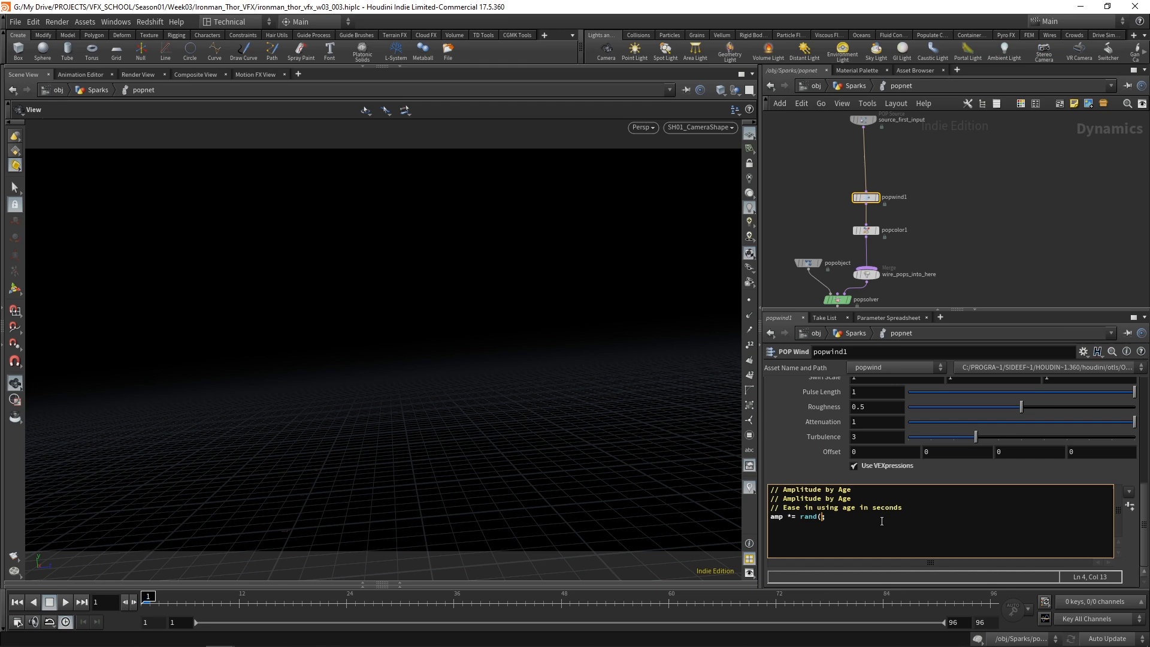
type("@id")
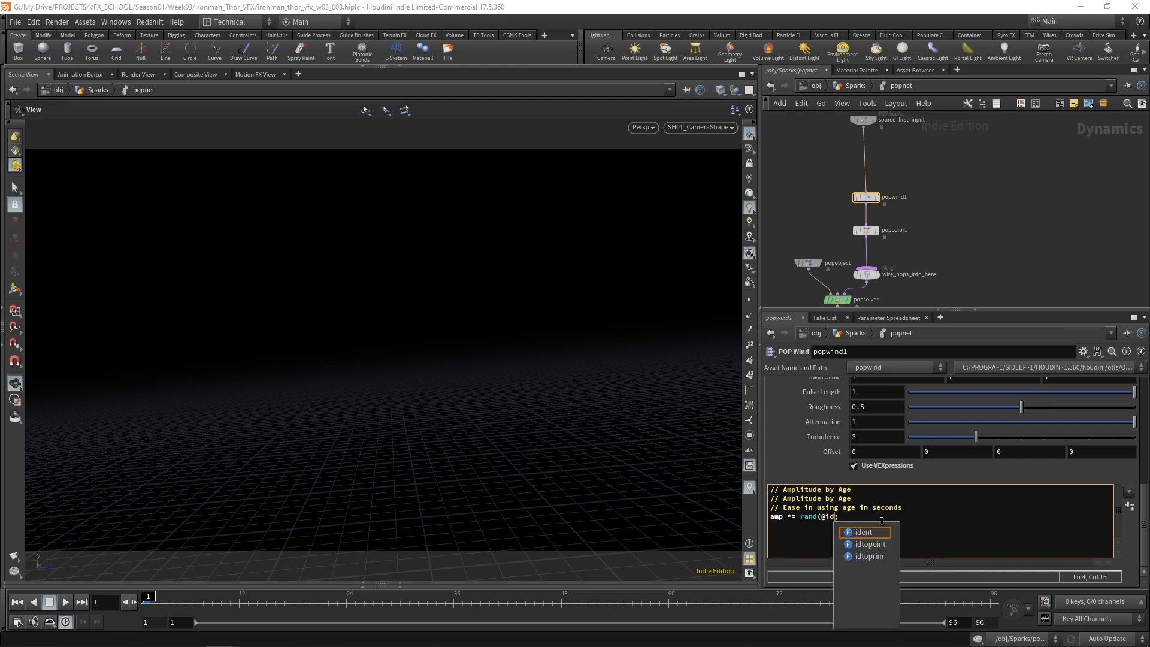
type(");")
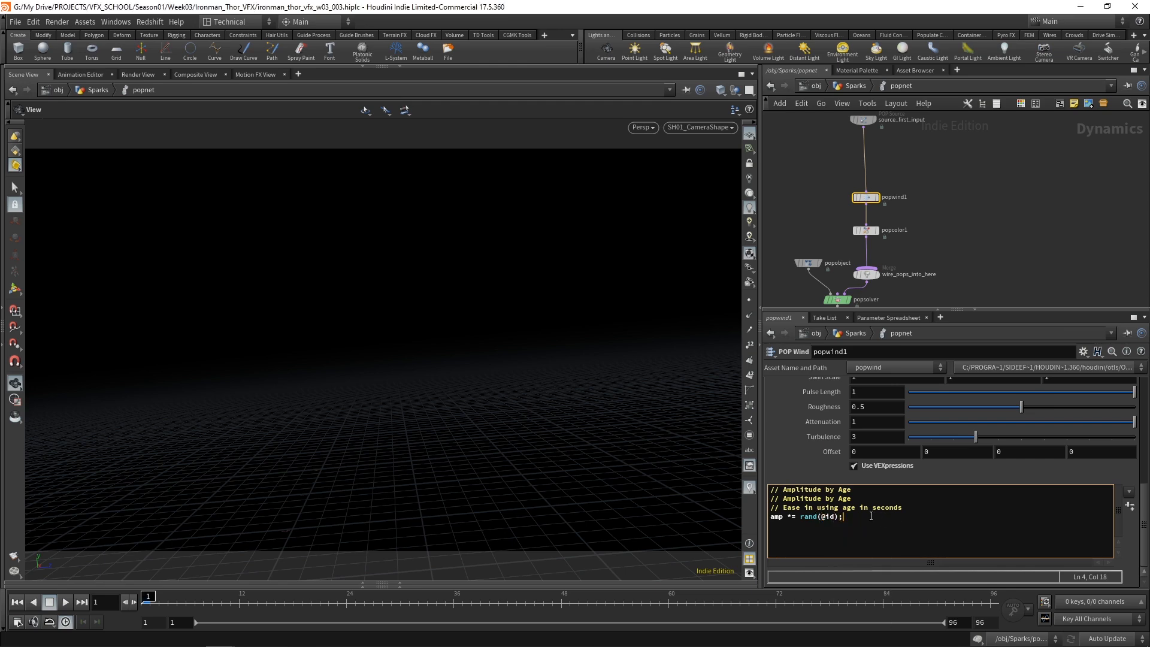
key("Return")
scroll(835, 404, "up", 3)
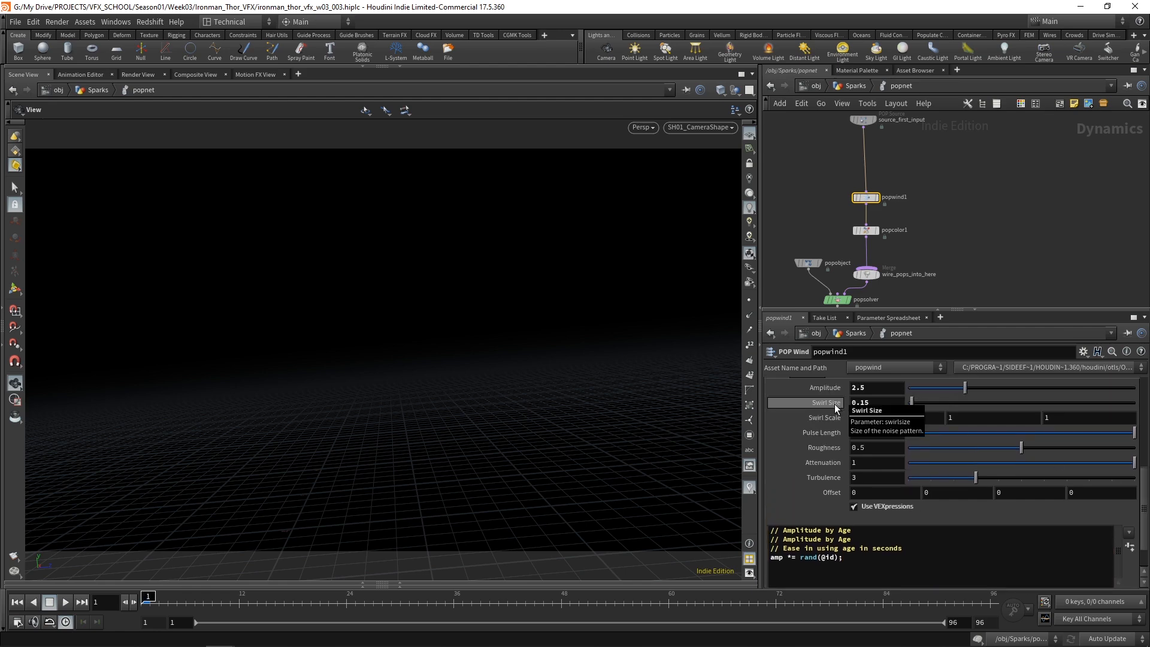
left_click(782, 564)
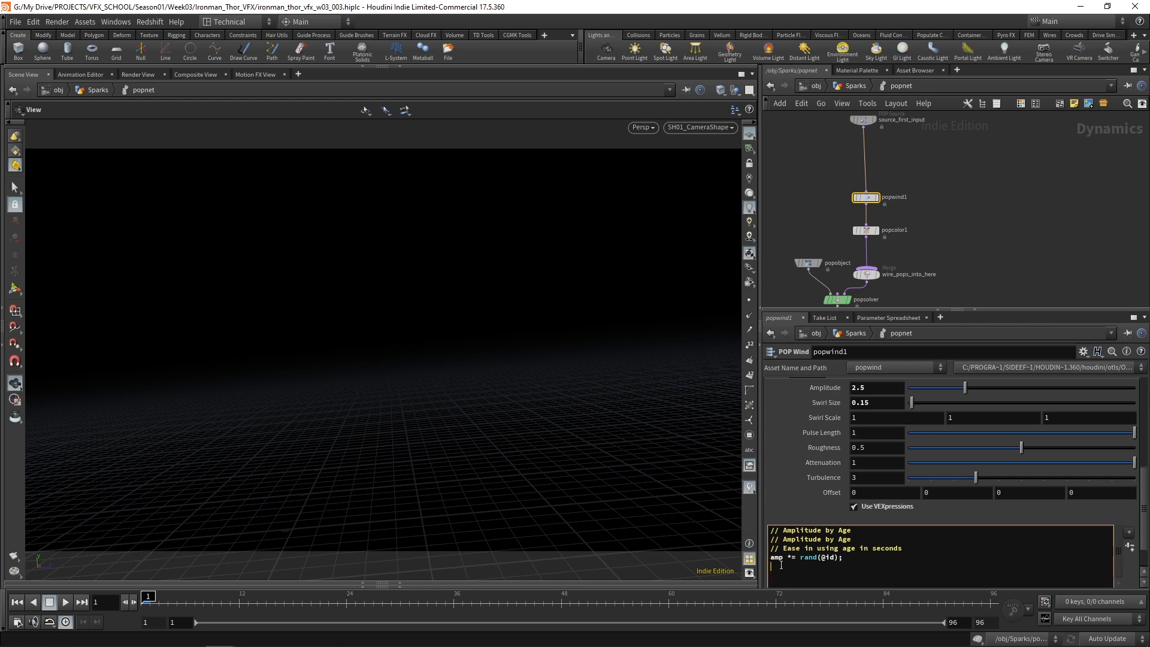
type("sw")
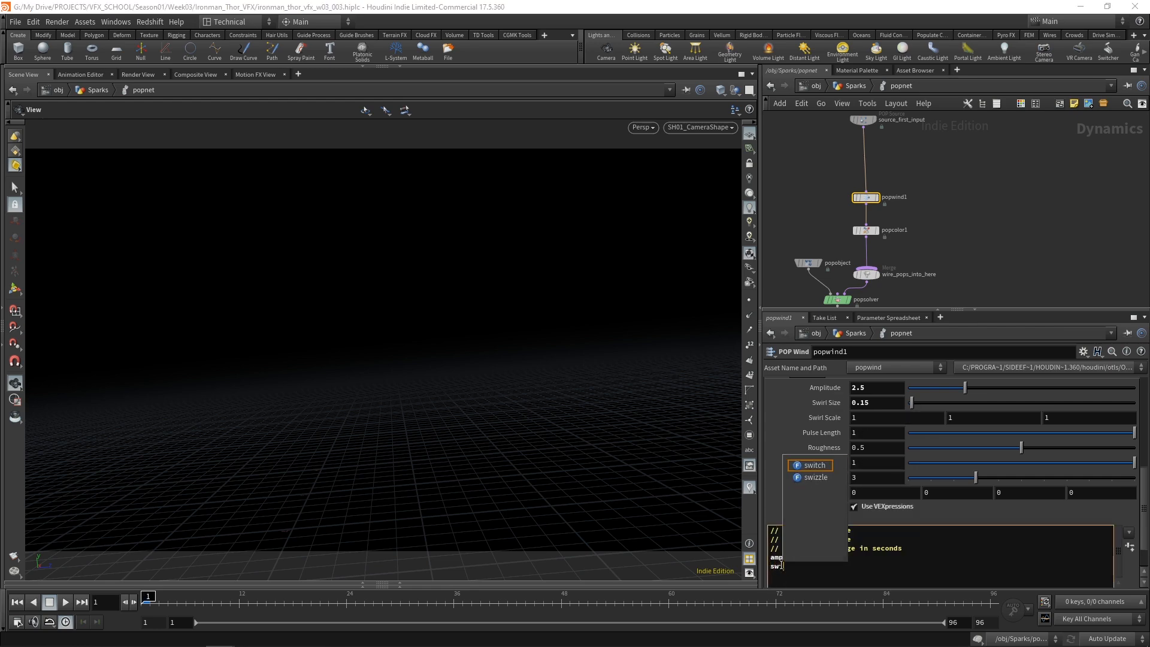
type("irlsize")
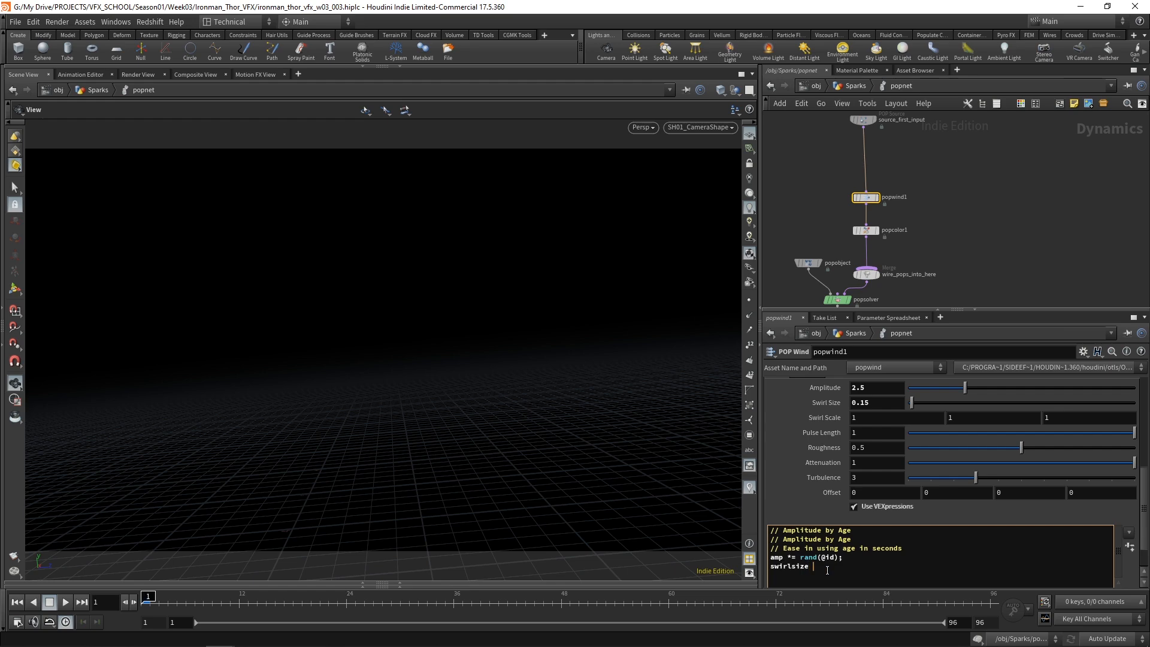
type(" *=")
left_click_drag(800, 558, 838, 559)
key("ctrl+c")
left_click(829, 567)
key("ctrl+v")
type("+123")
key("End")
type(";")
key("Up")
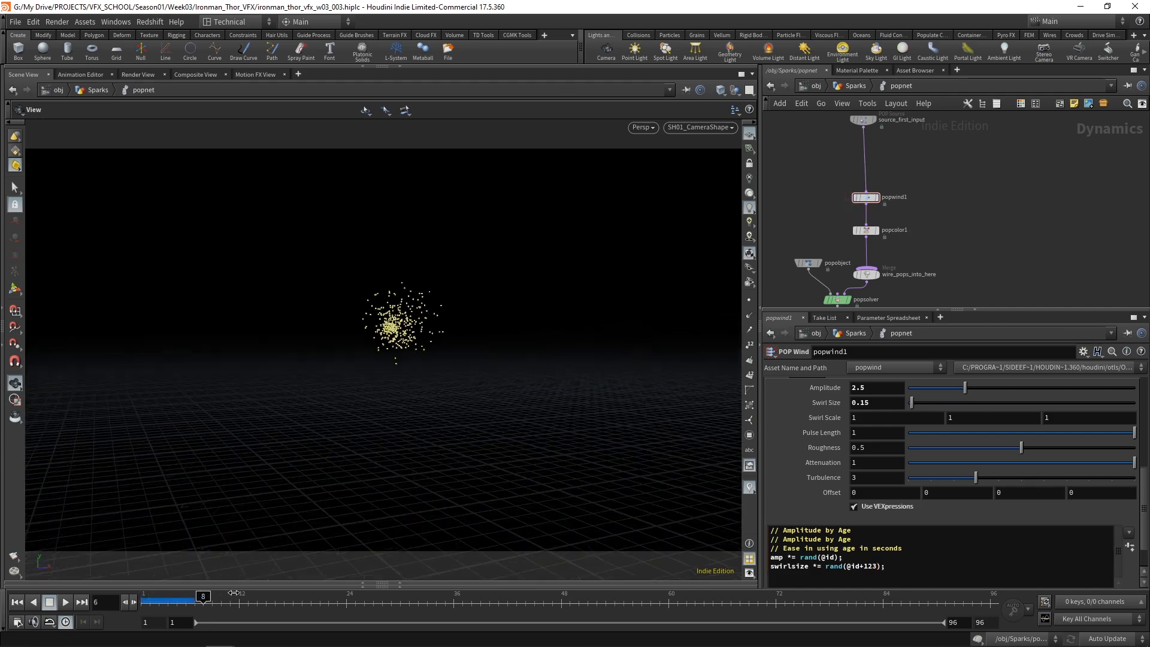
Preview the spark simulation with the randomized noise, scrubbing from frame 1 to frame 7
left_click_drag(263, 589, 137, 597)
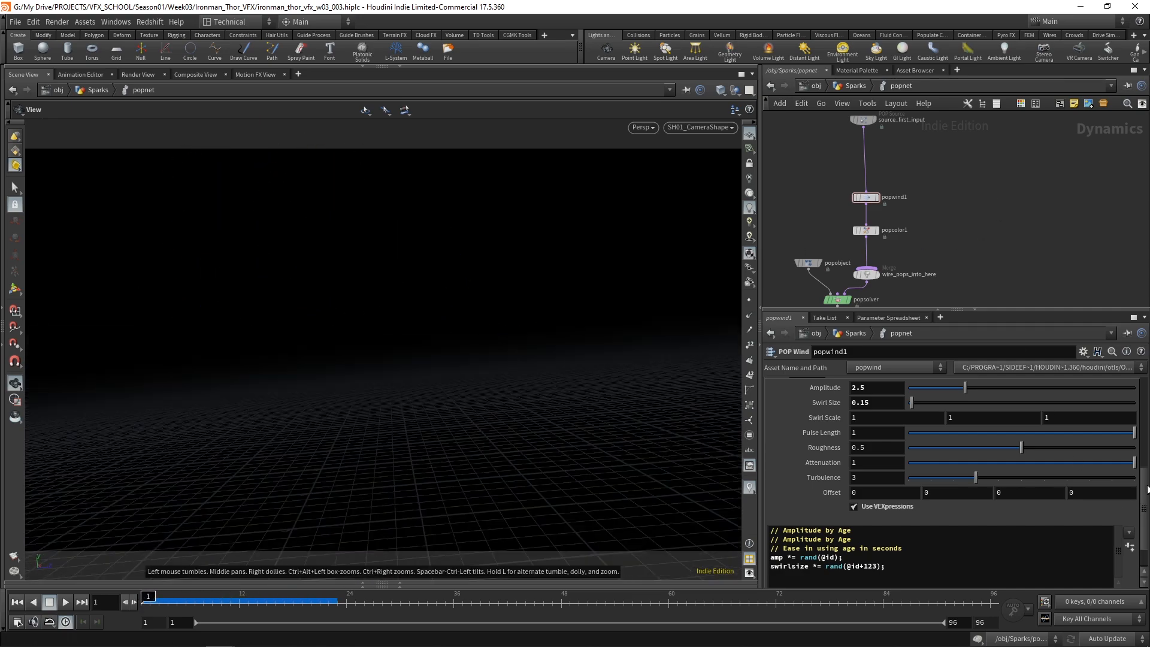
scroll(1148, 510, "down", 1)
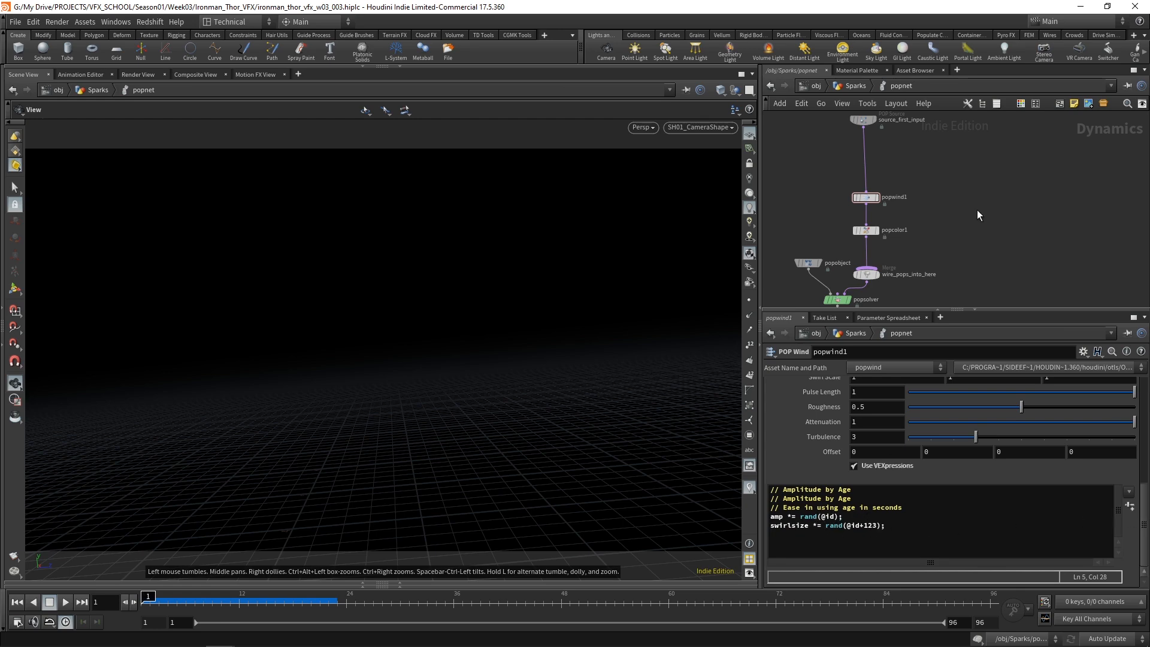
left_click_drag(149, 597, 195, 596)
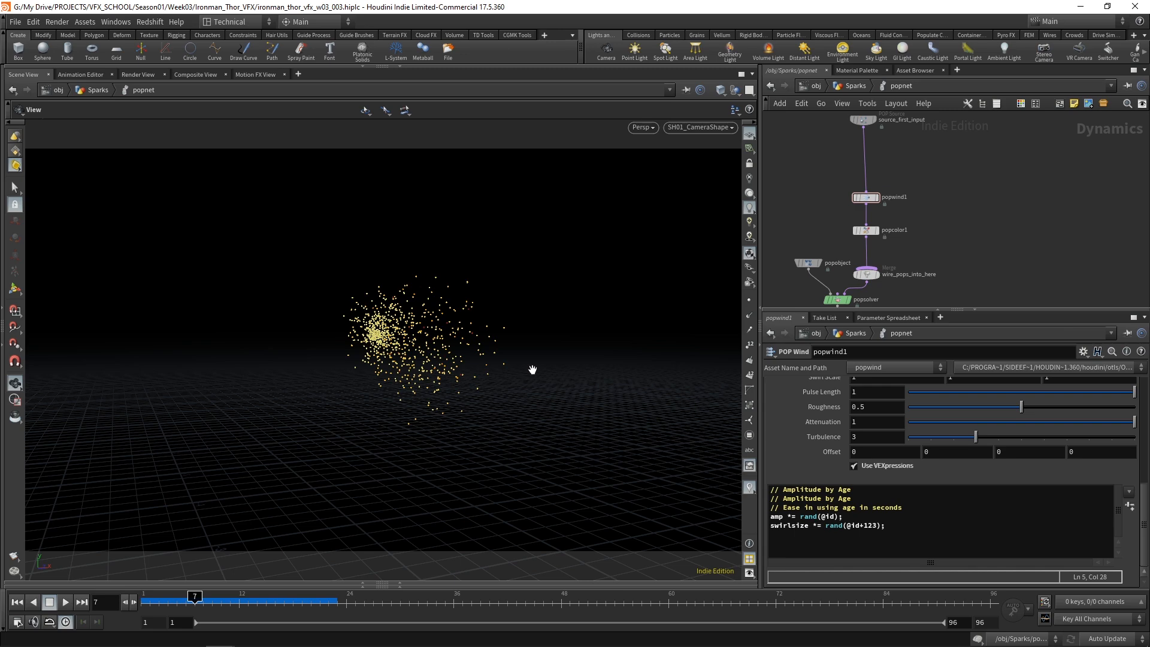
Show the Geometry Spreadsheet for popobject's Geometry data and filter its attributes to id
left_click(400, 583)
left_click(21, 514)
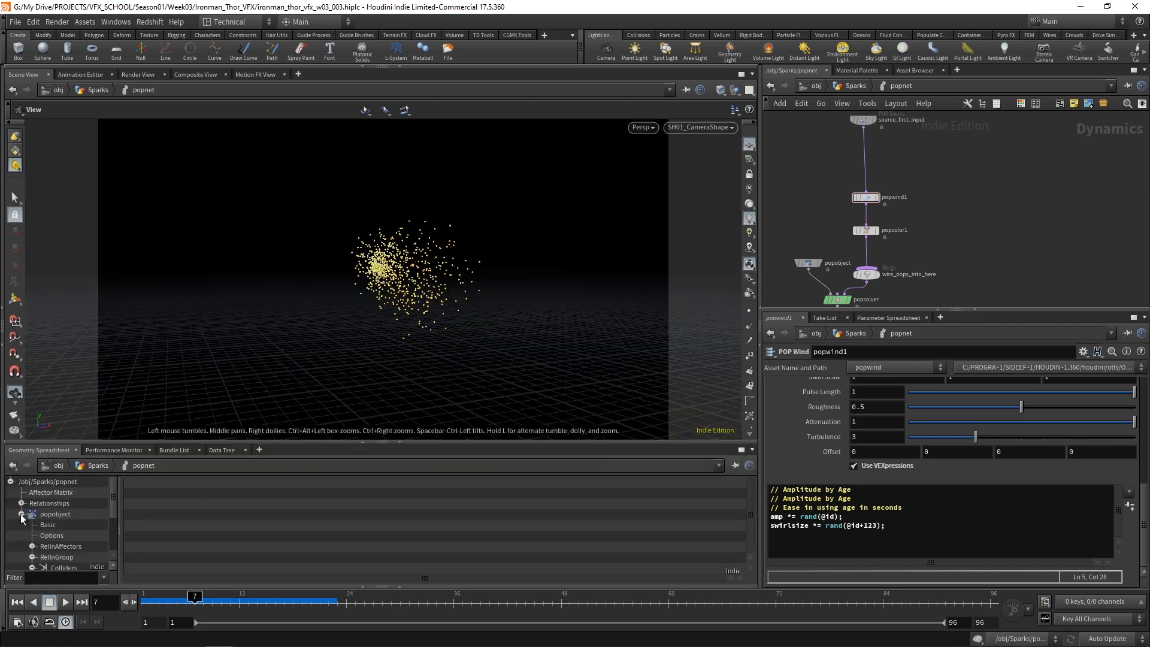
scroll(83, 546, "down", 2)
left_click(65, 521)
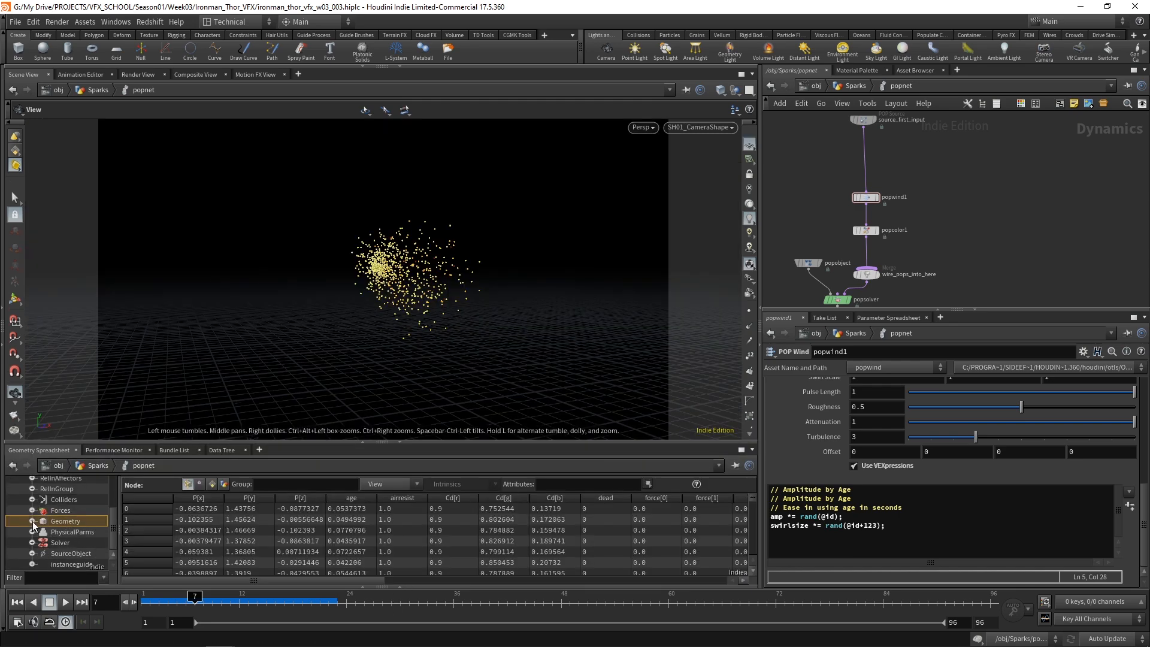
left_click(569, 484)
type("id")
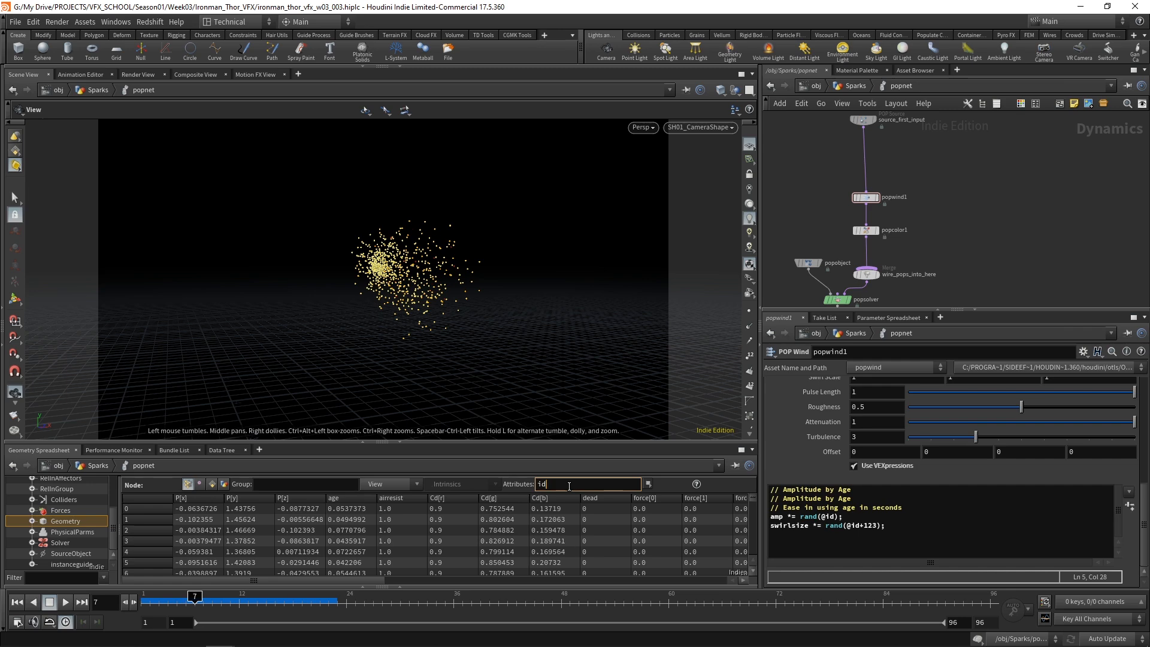
key("Return")
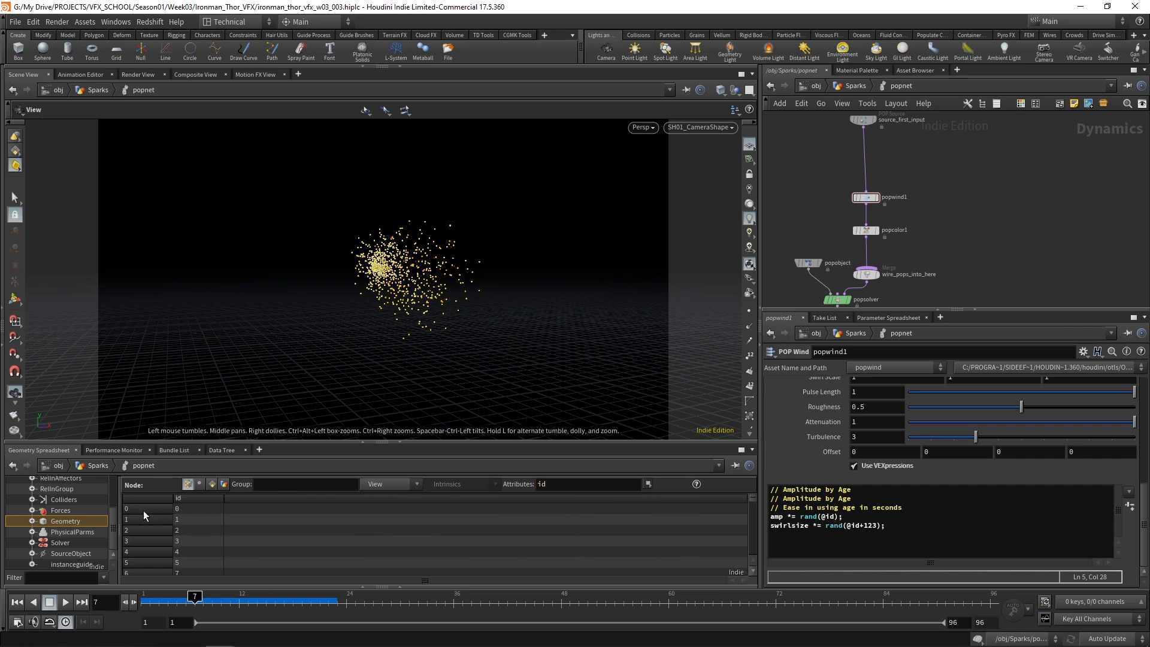
Compare the particle ids at frames 12 and 10, return to frame 1 and hide the Geometry Spreadsheet
left_click_drag(204, 596, 242, 596)
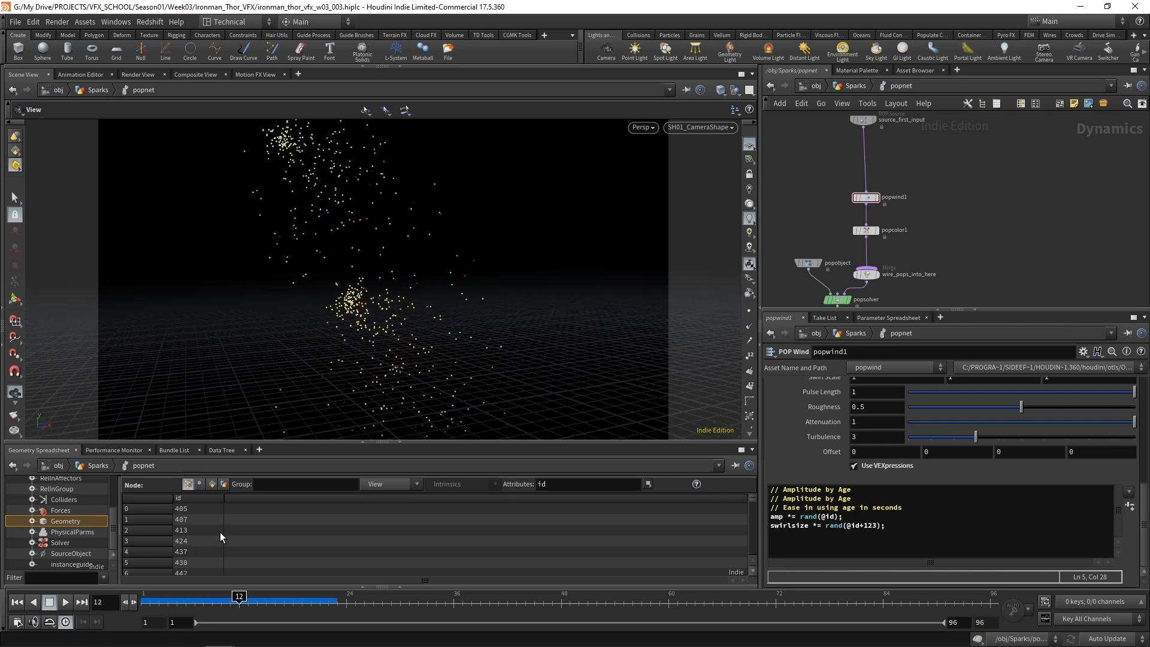
left_click_drag(507, 244, 513, 284)
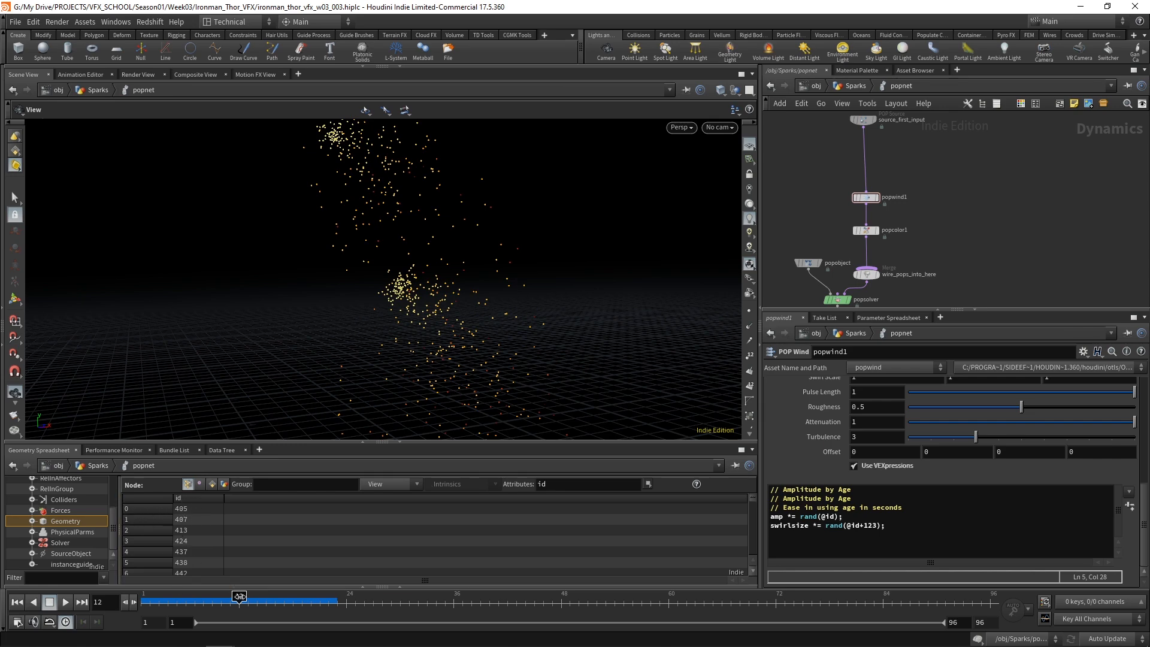
left_click_drag(239, 596, 221, 596)
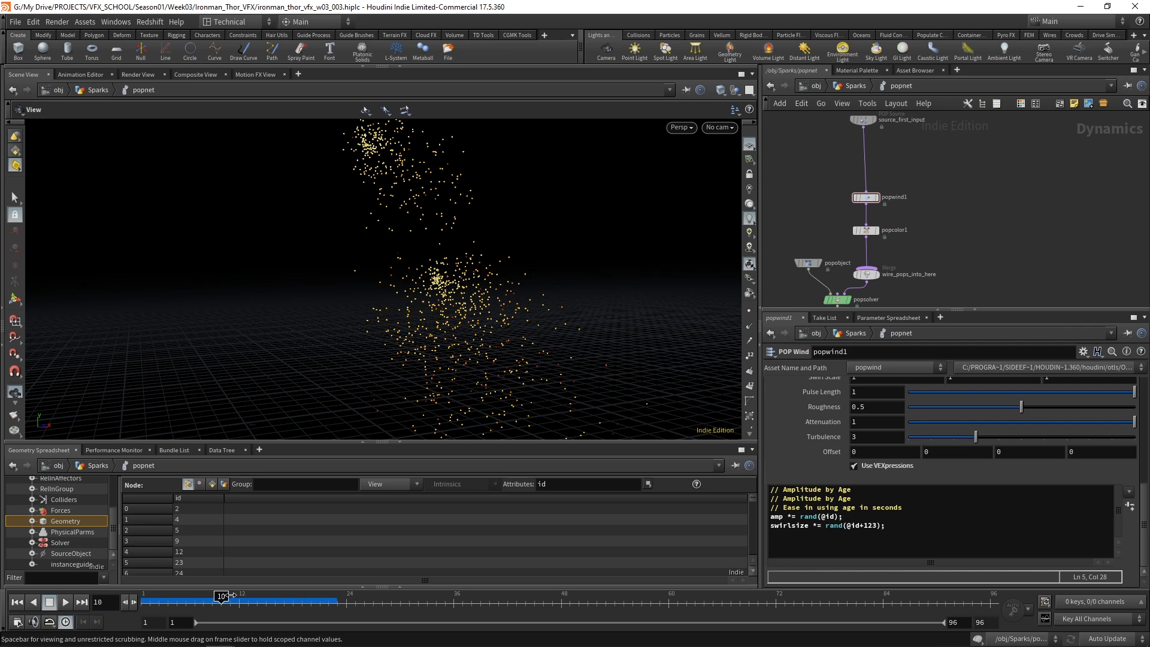
left_click_drag(221, 596, 143, 596)
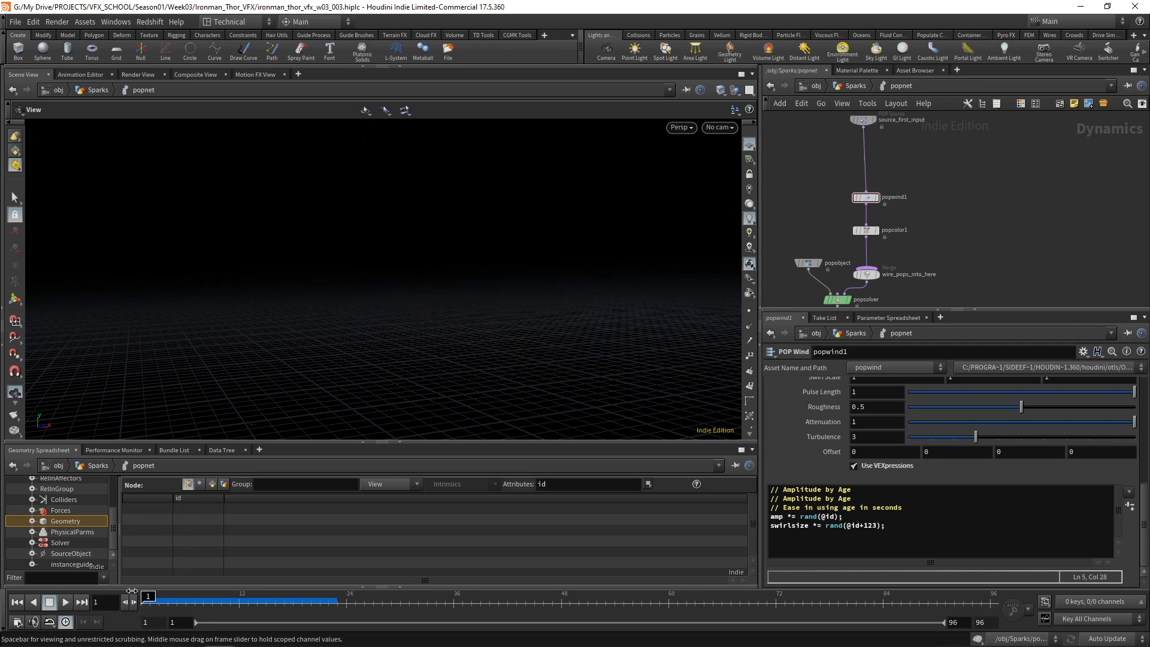
left_click(400, 442)
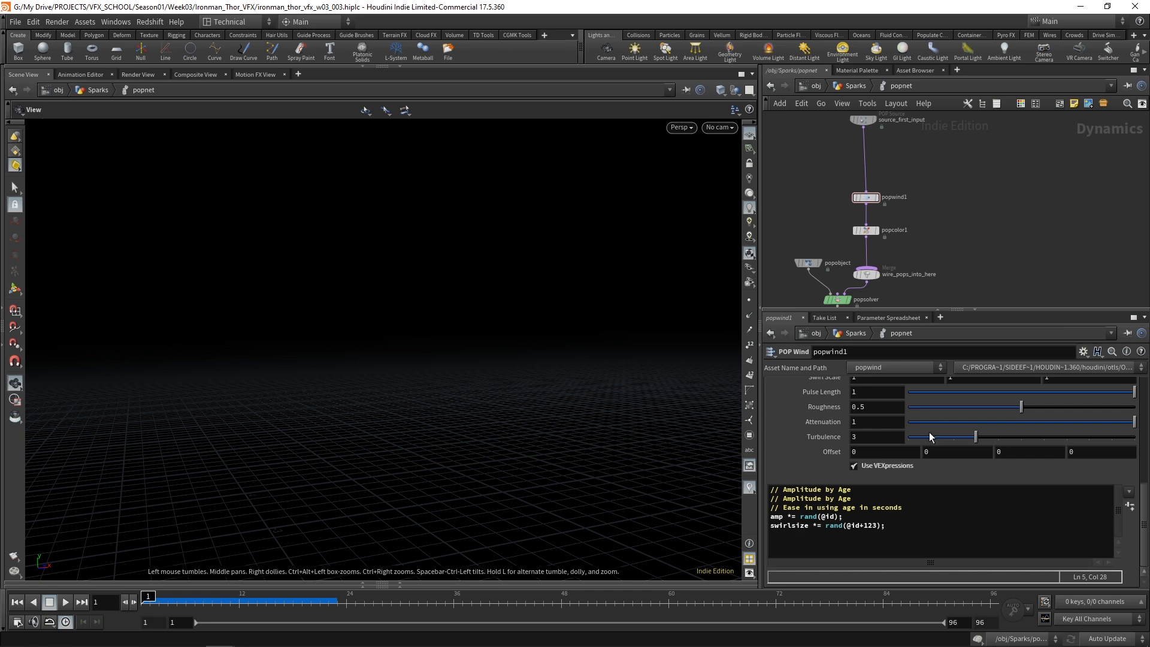
Review the sparks' noisy wind motion again by scrubbing from frame 1 to frame 13
left_click(904, 520)
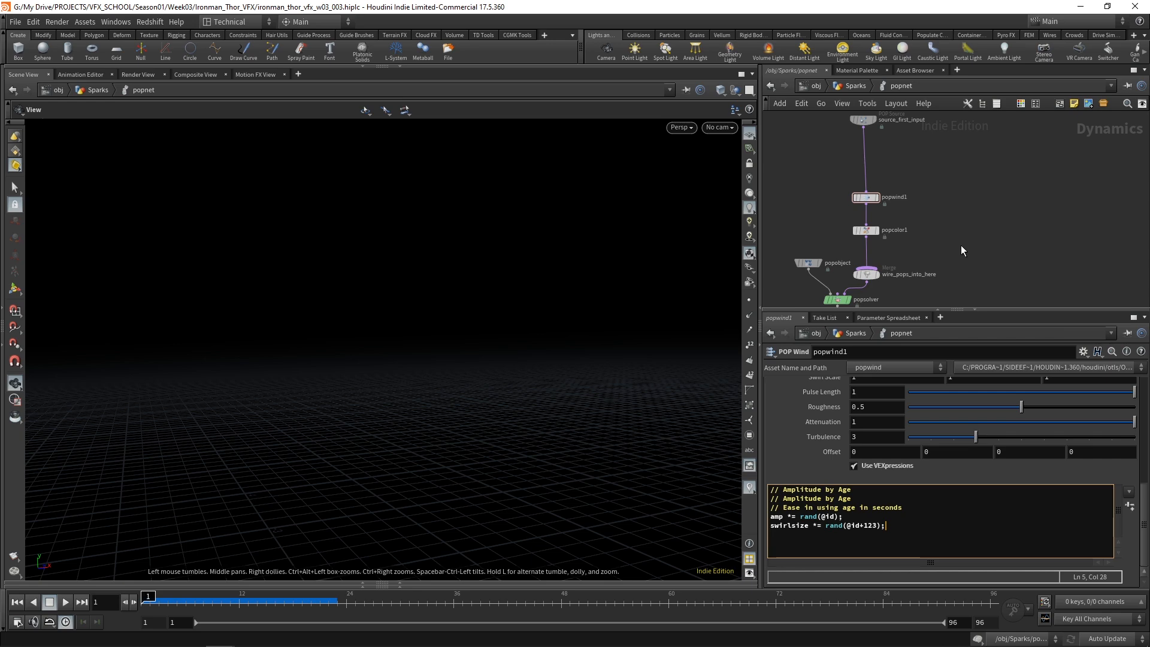
middle_click_drag(980, 257, 979, 221)
left_click_drag(151, 597, 249, 595)
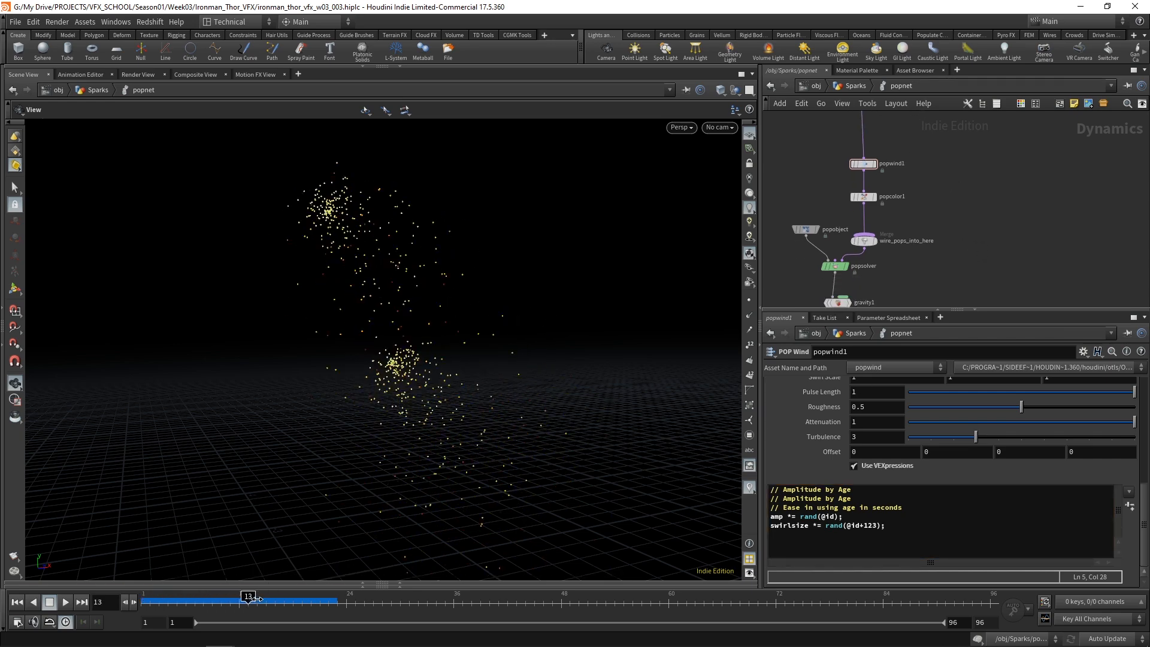